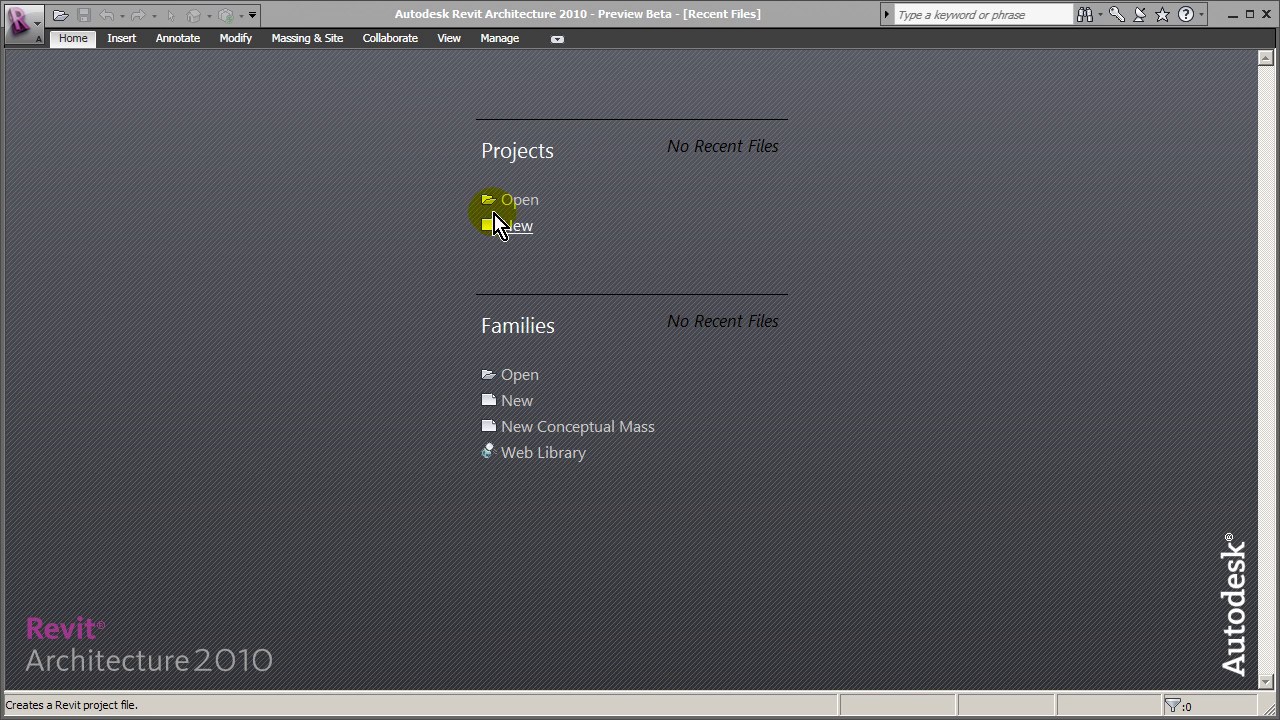
# Step: Start a new blank project from New under Projects on the Recent Files screen
pyautogui.click(521, 230)
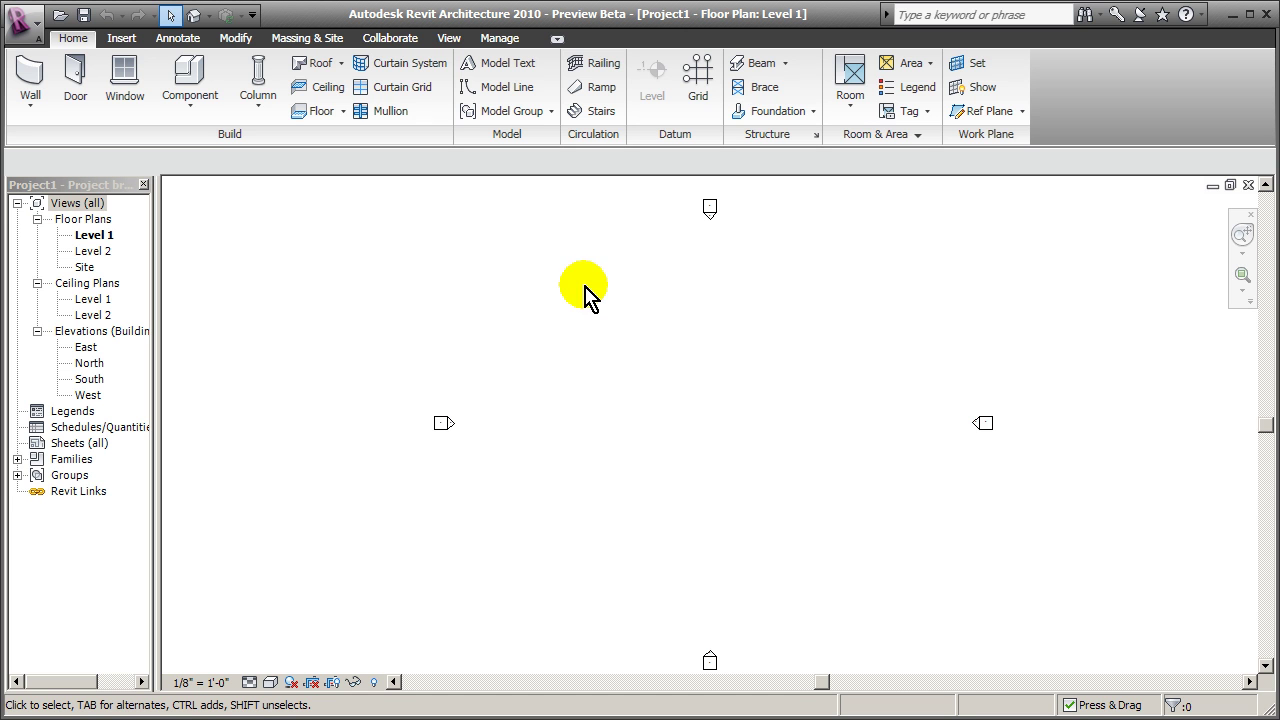
# Step: Collapse the ribbon to panel titles, then to tab names, showing the Insert and Home tools temporarily
pyautogui.click(557, 40)
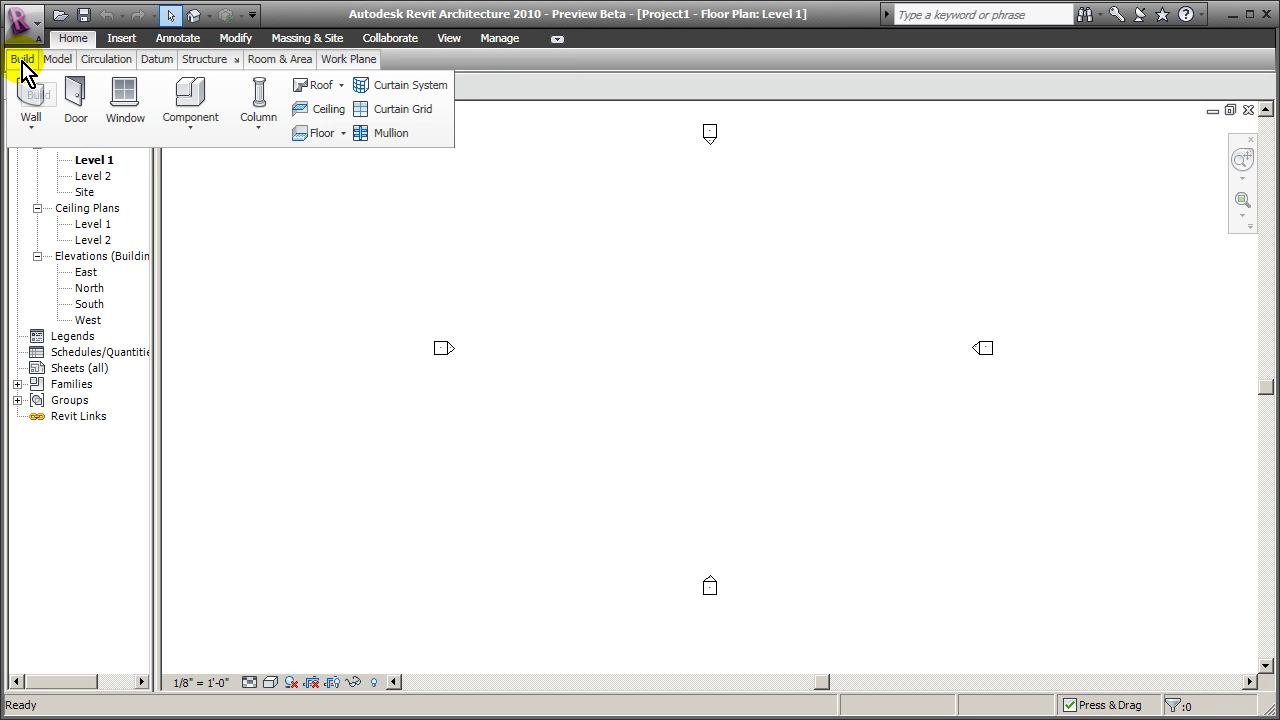
pyautogui.moveTo(63, 70)
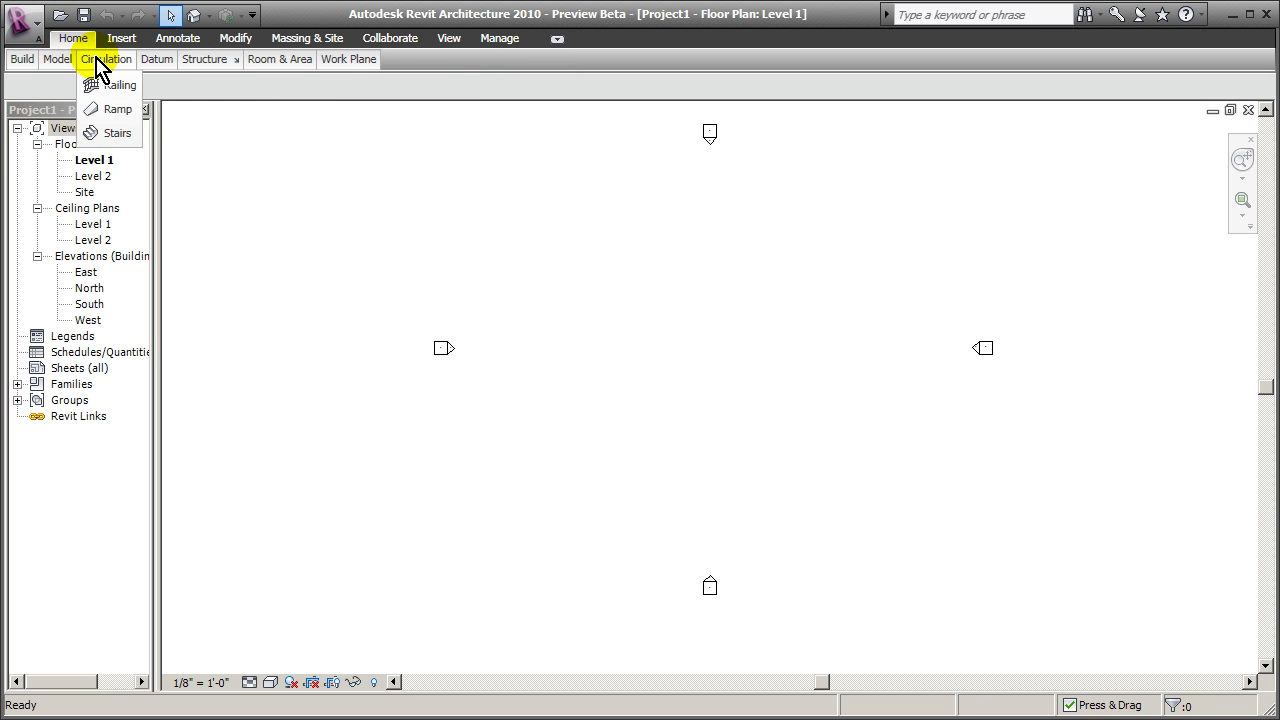
pyautogui.moveTo(152, 68)
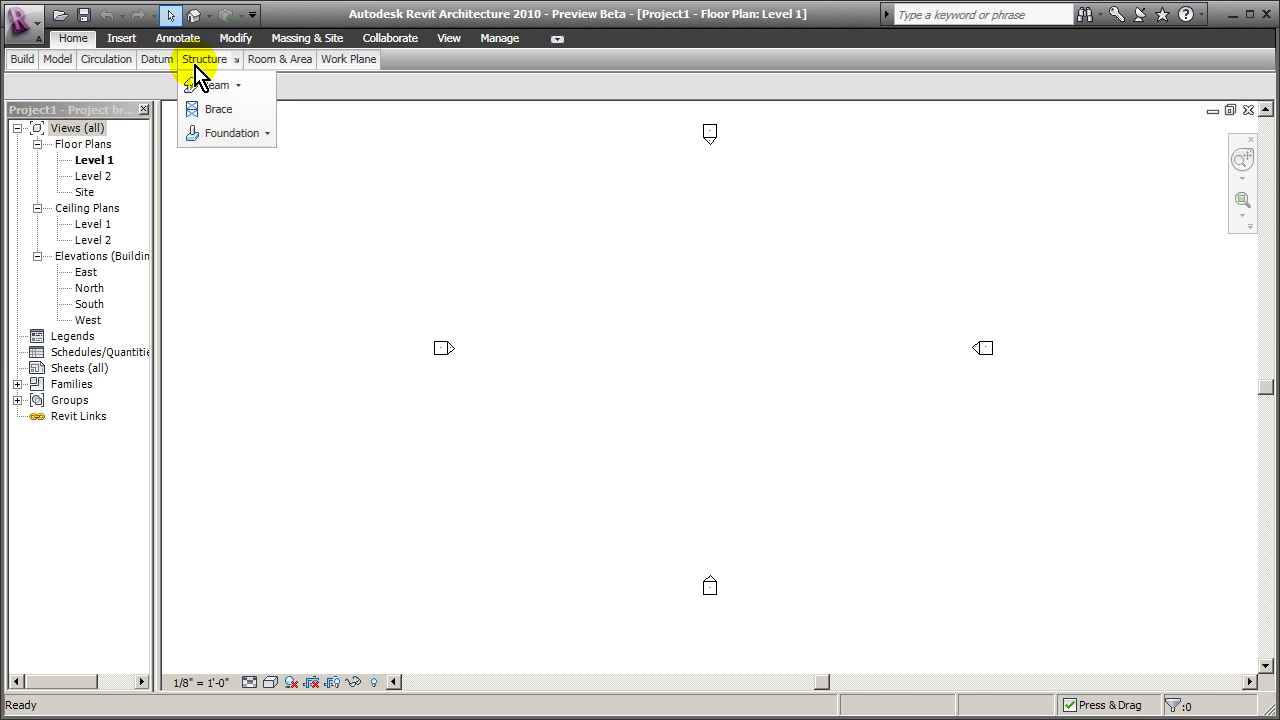
pyautogui.click(560, 39)
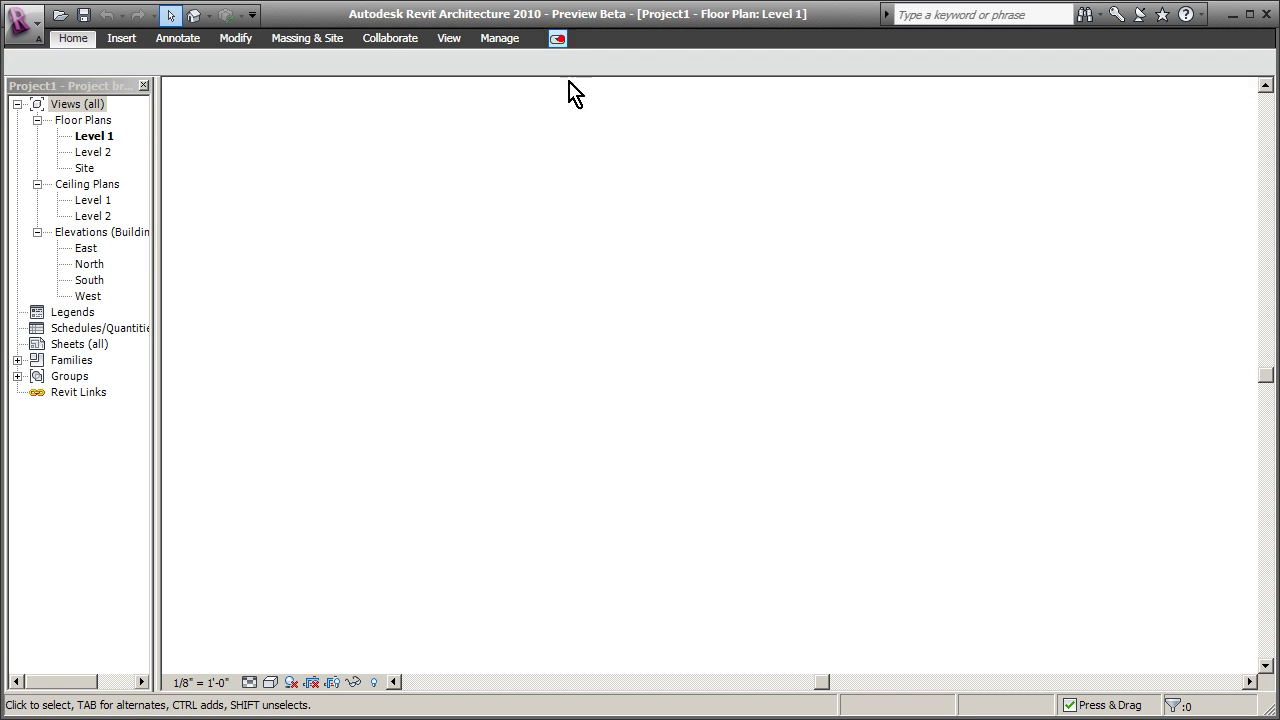
pyautogui.click(126, 40)
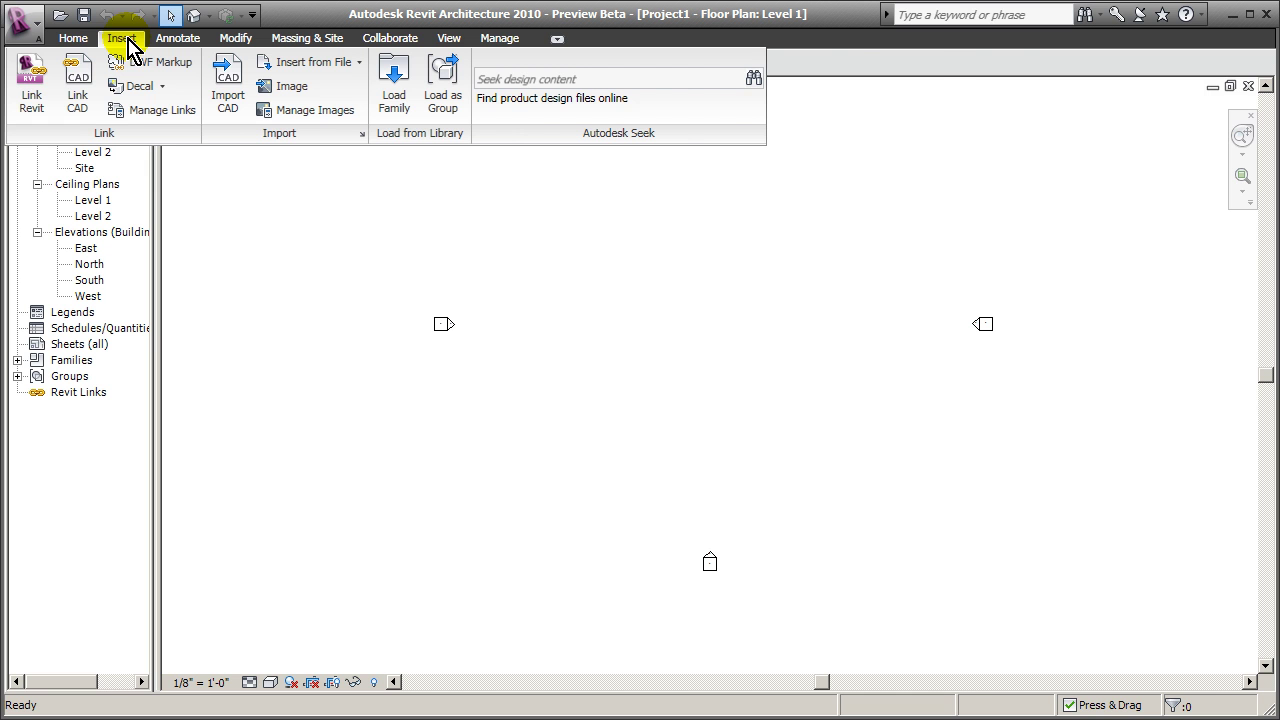
pyautogui.click(71, 44)
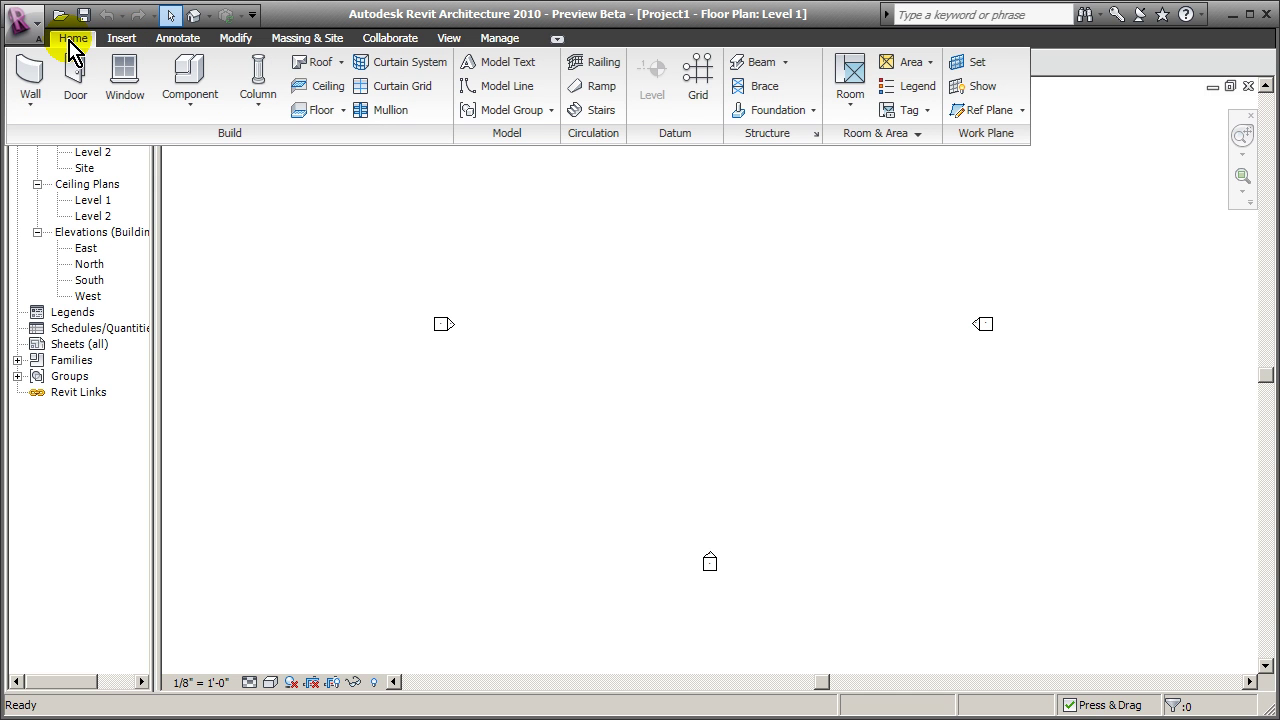
pyautogui.click(557, 38)
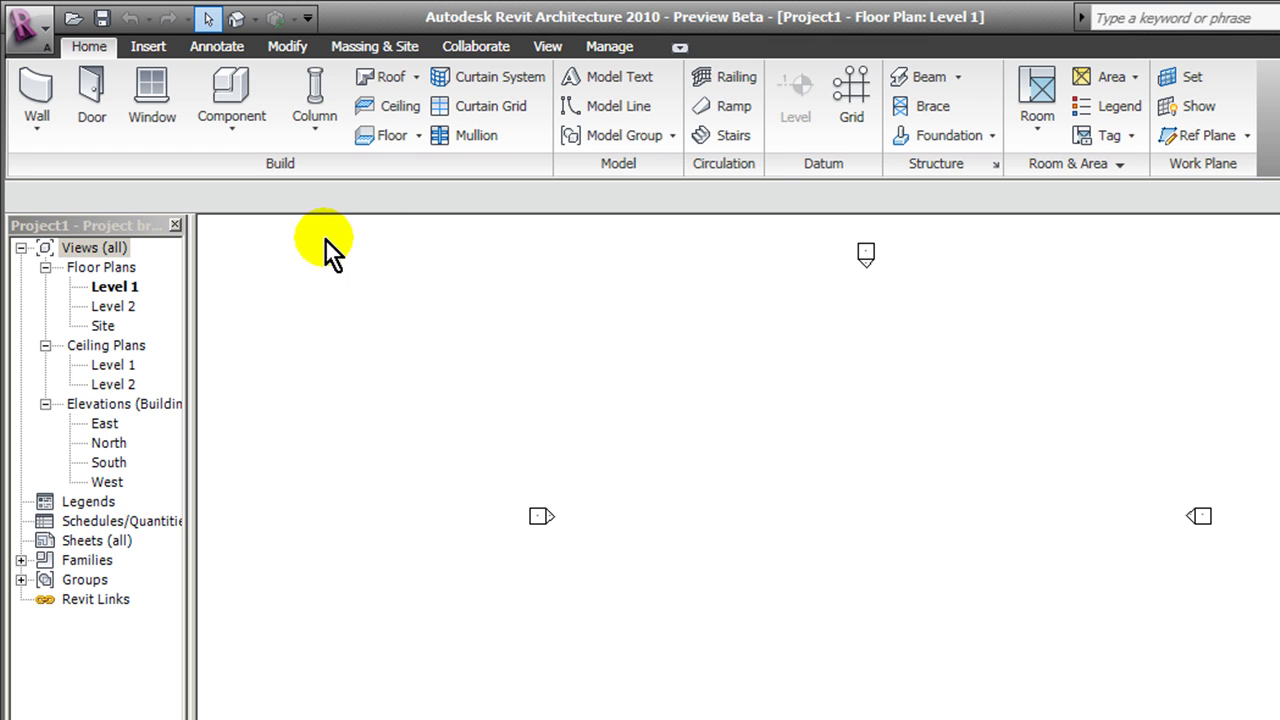
pyautogui.click(147, 46)
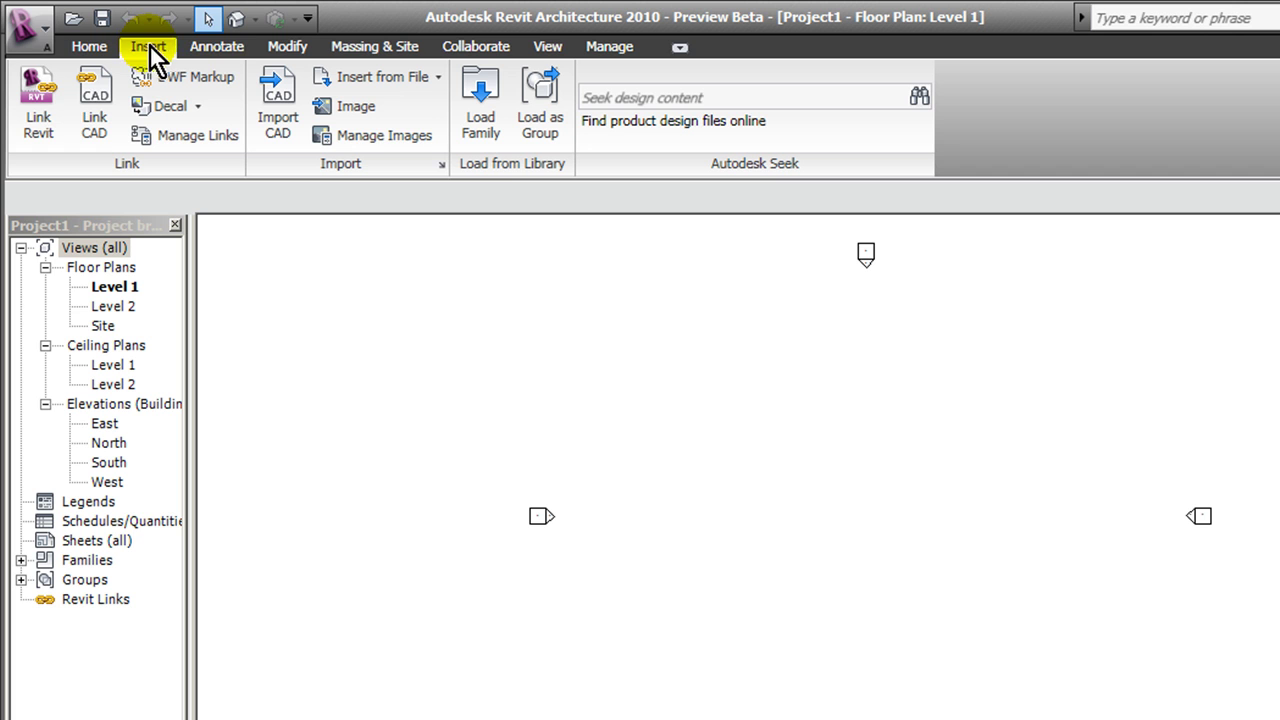
pyautogui.click(223, 45)
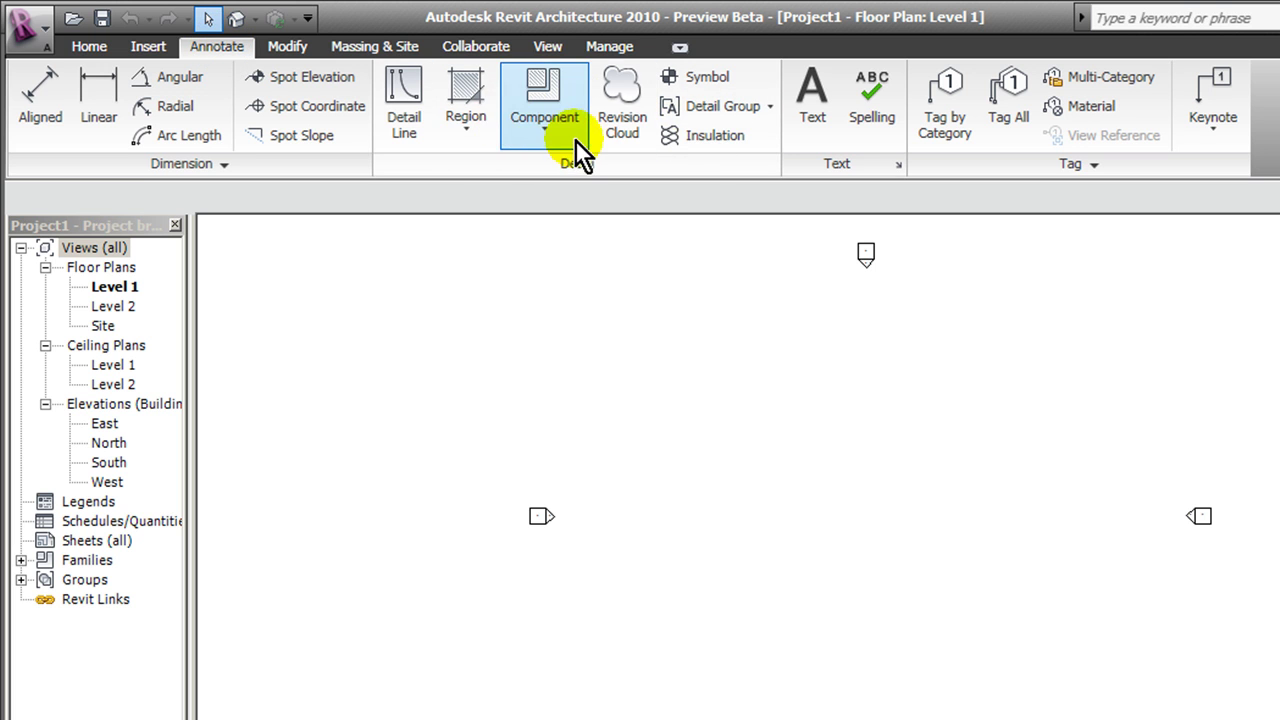
pyautogui.click(287, 46)
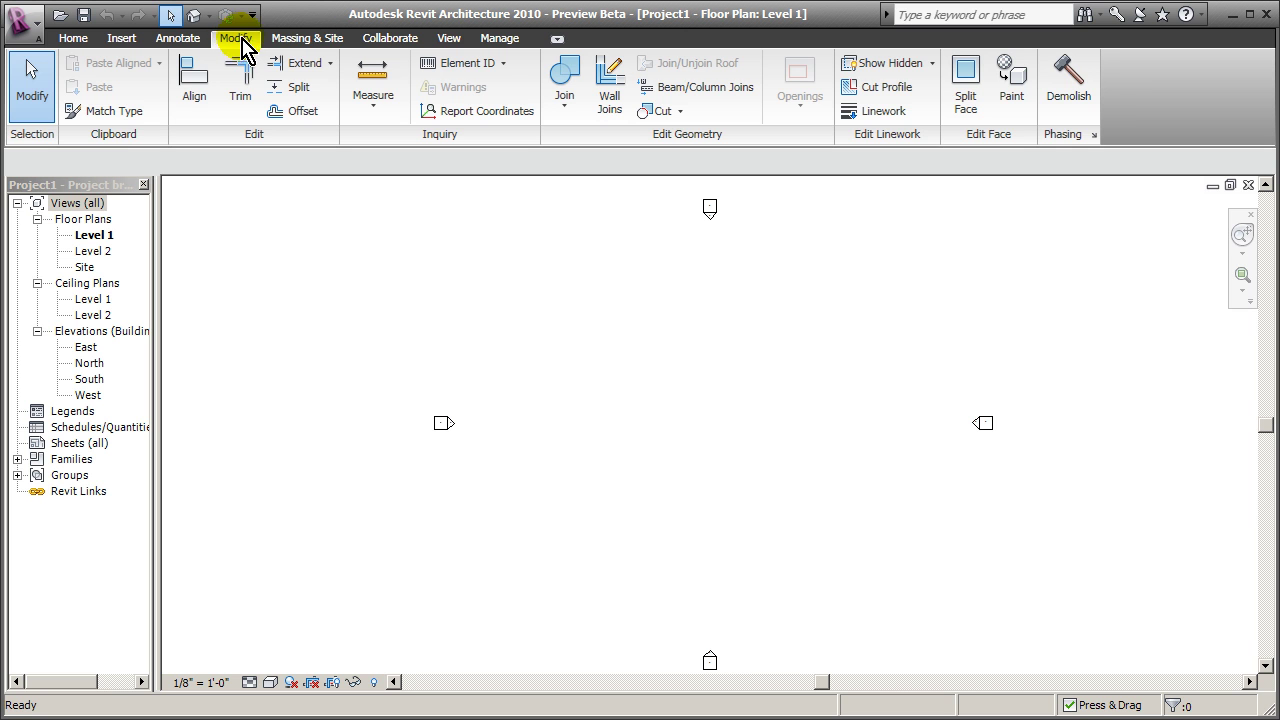
pyautogui.click(302, 40)
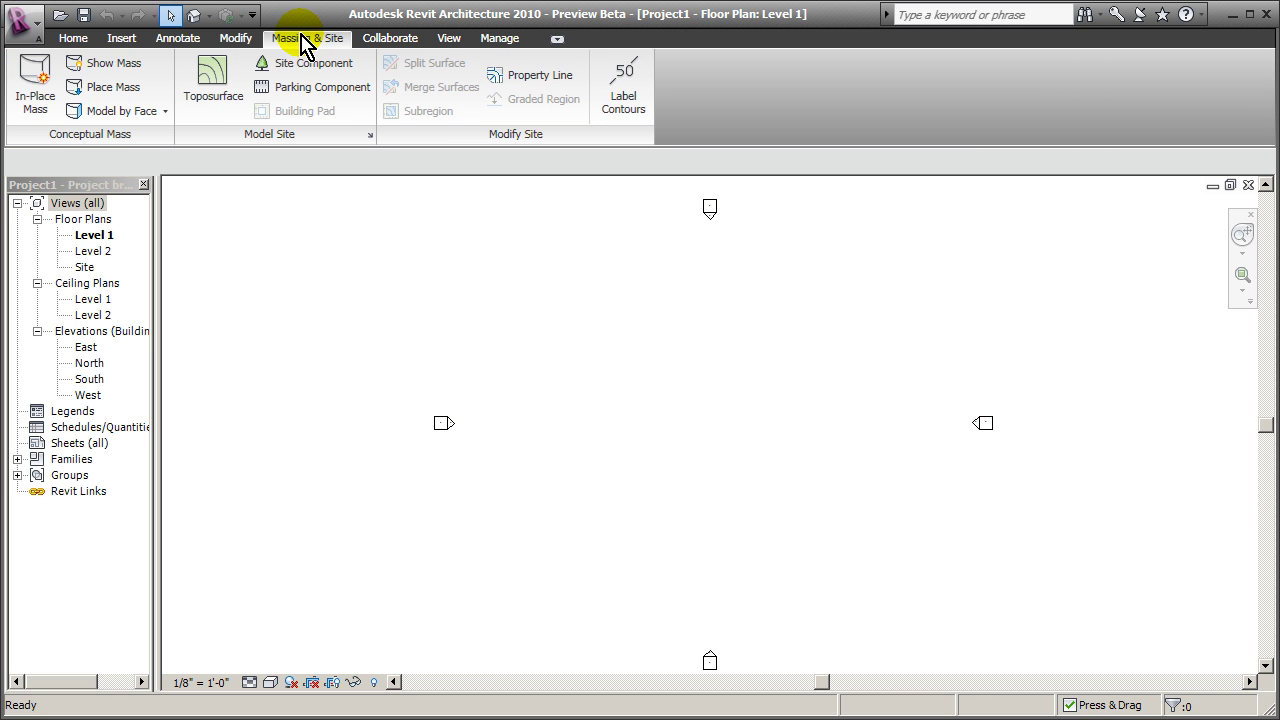
pyautogui.click(392, 40)
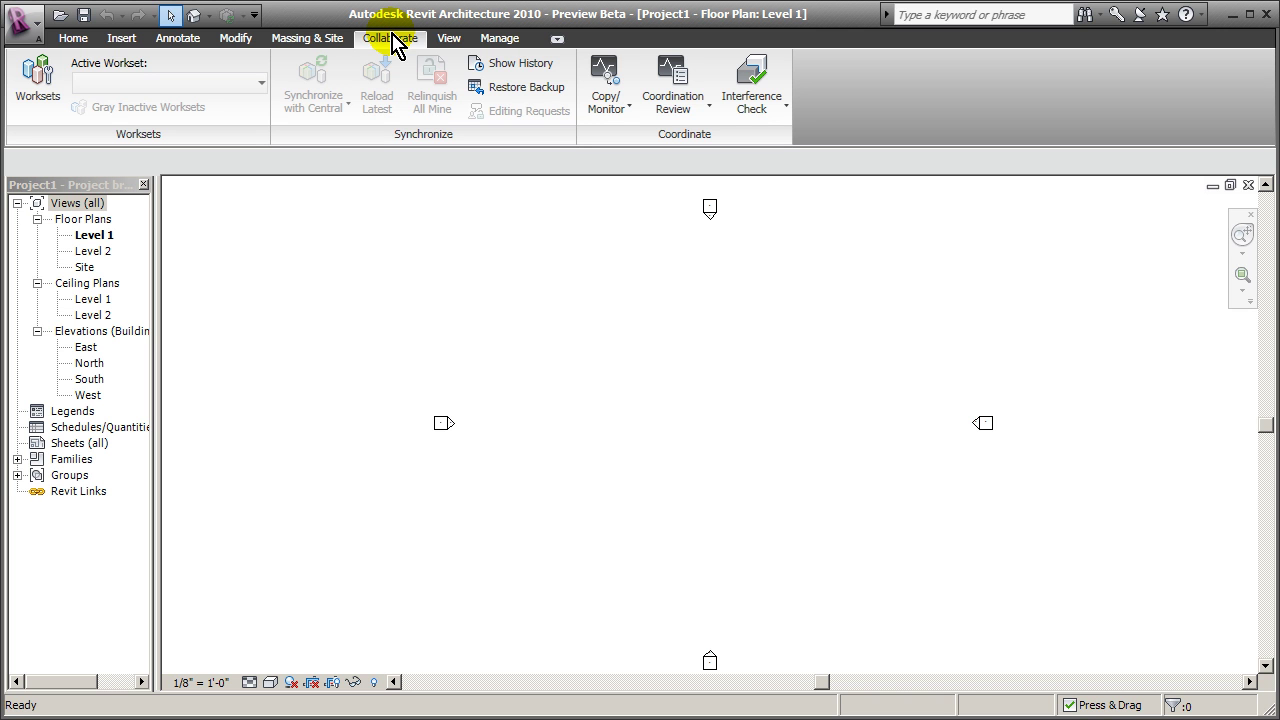
pyautogui.click(449, 39)
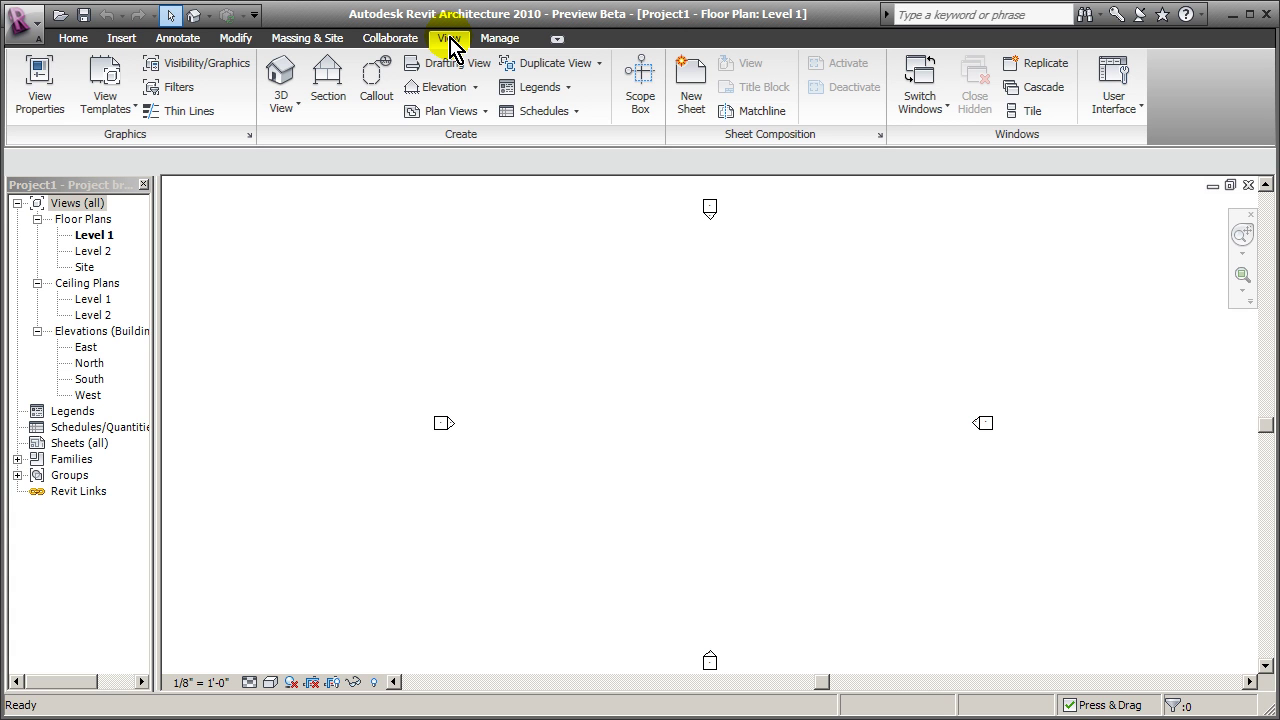
pyautogui.click(505, 39)
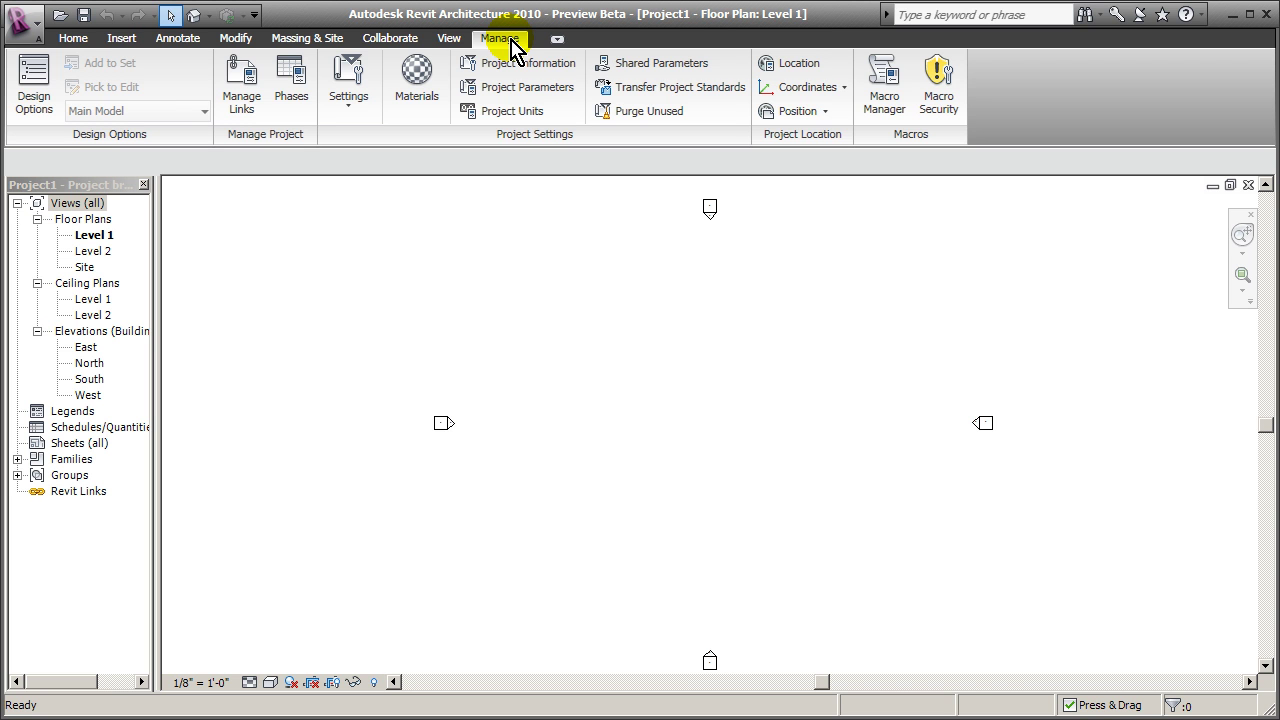
pyautogui.click(74, 40)
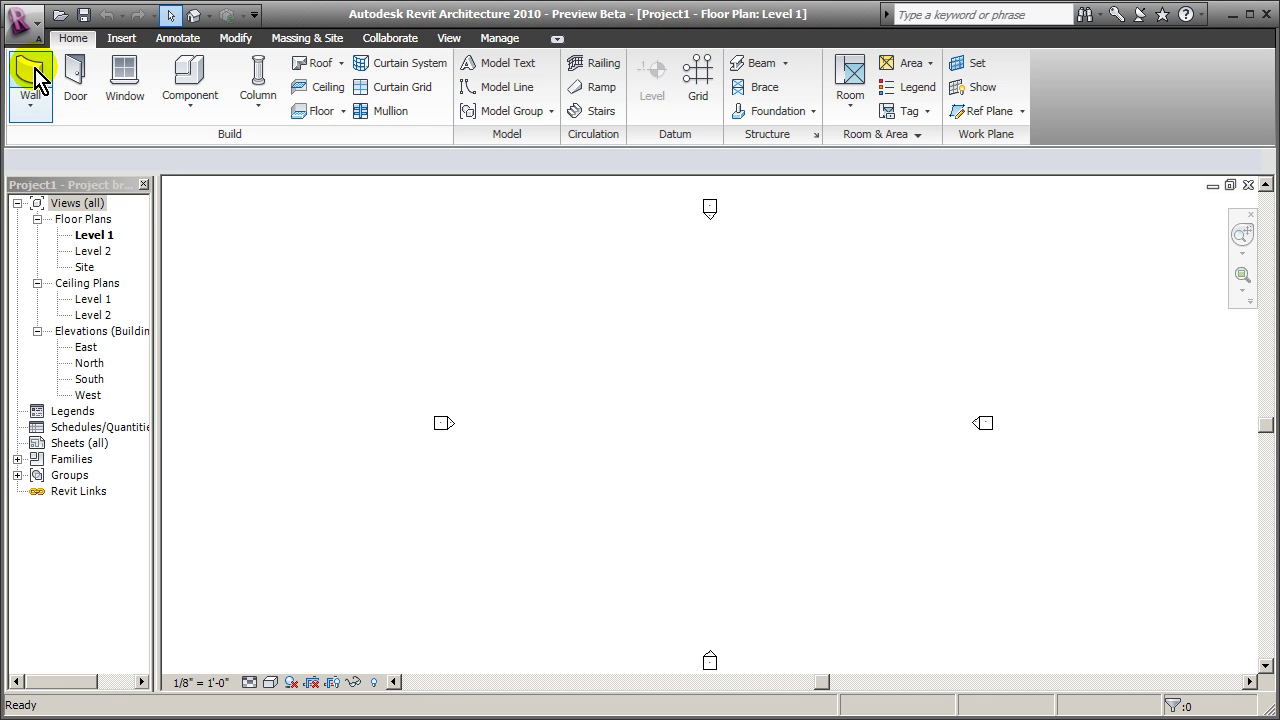
# Step: Start the Wall tool and review the Generic - 8" type properties, cancelling without changes
pyautogui.click(31, 78)
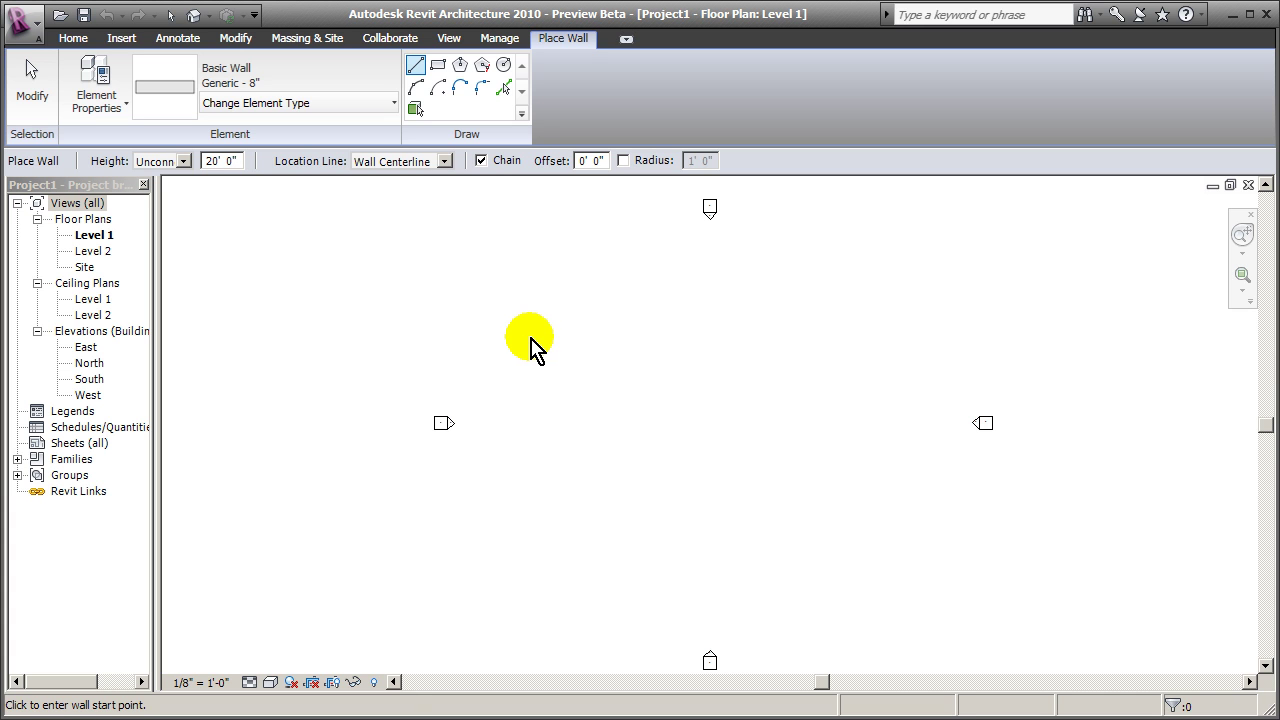
pyautogui.click(125, 108)
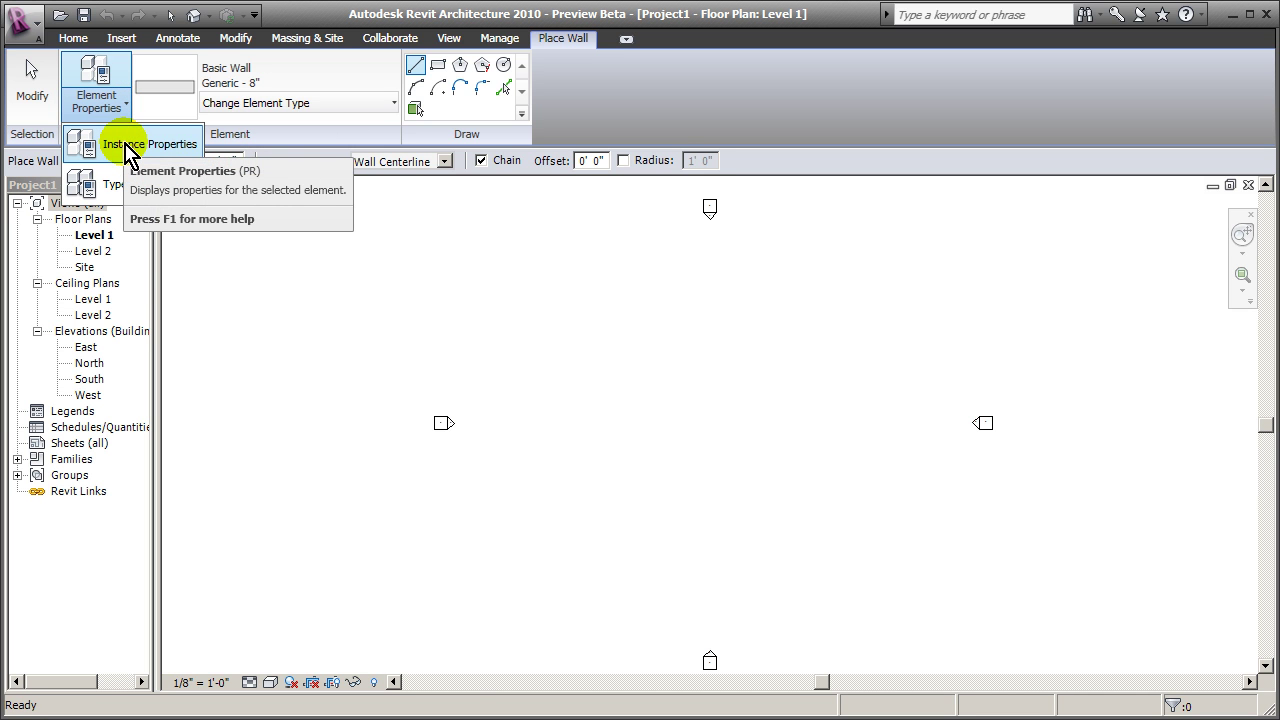
pyautogui.click(115, 187)
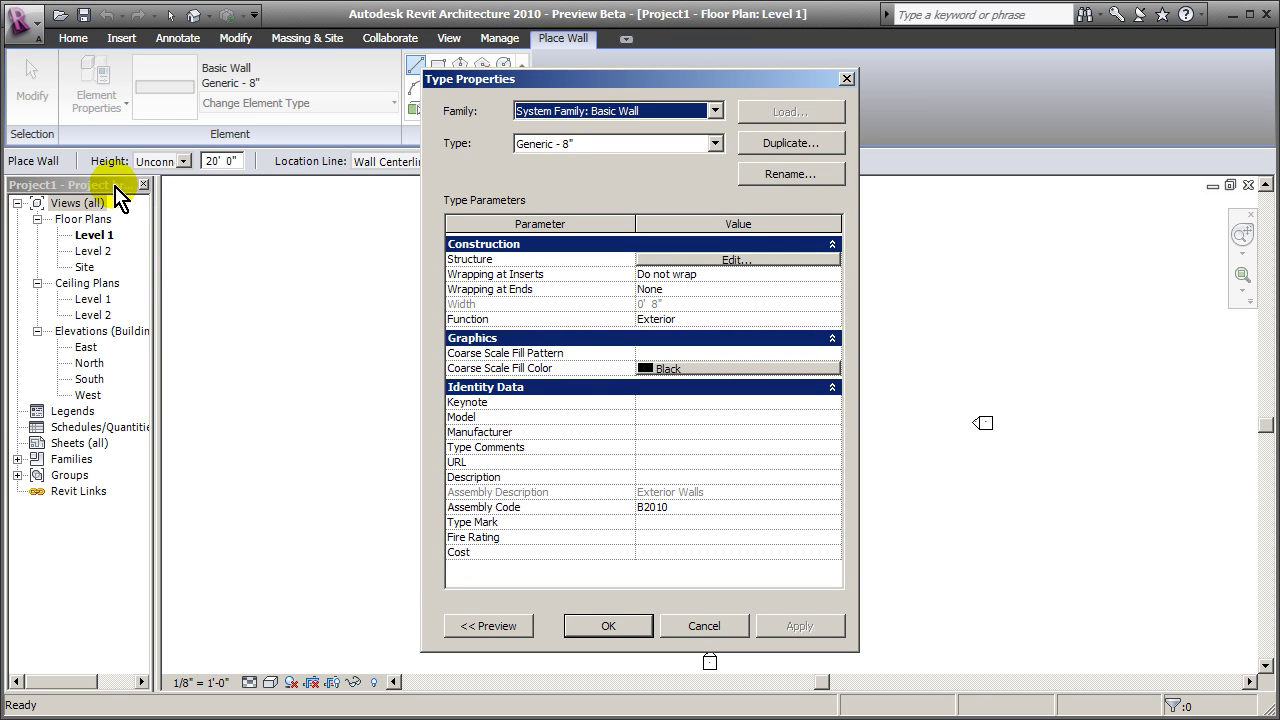
pyautogui.click(704, 626)
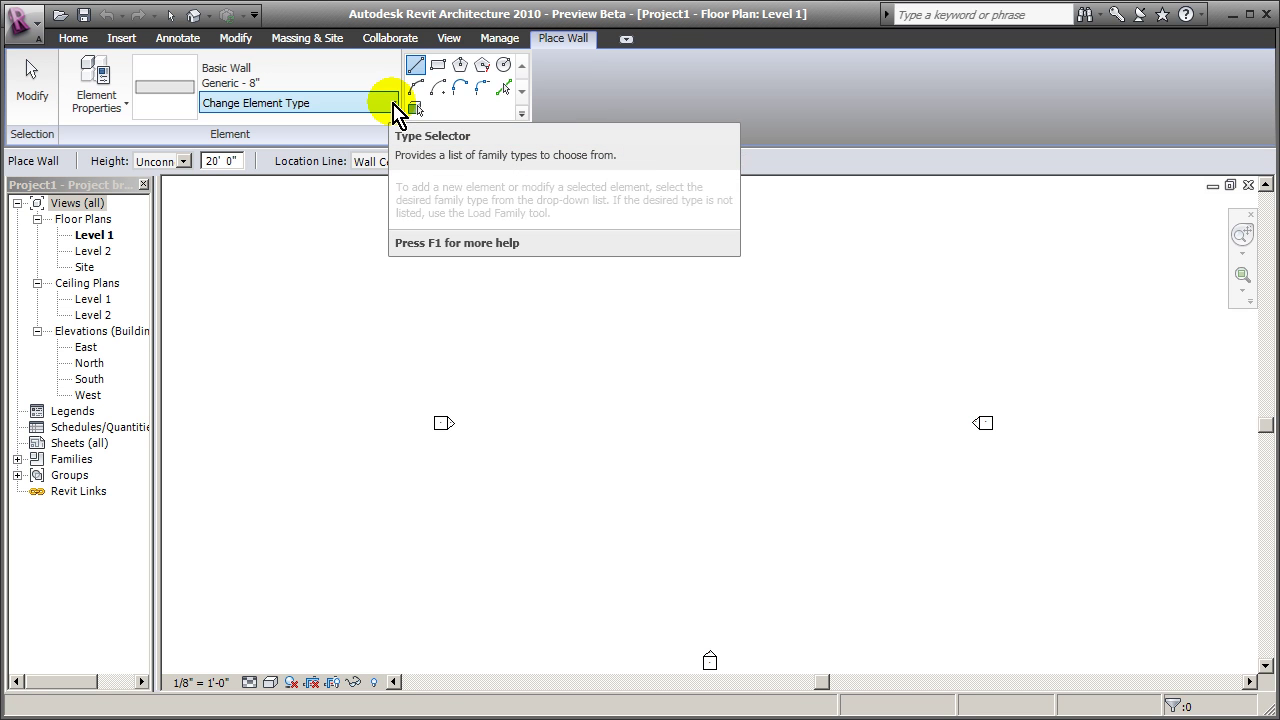
# Step: Switch the wall type being placed to Exterior - Brick on CMU
pyautogui.click(393, 104)
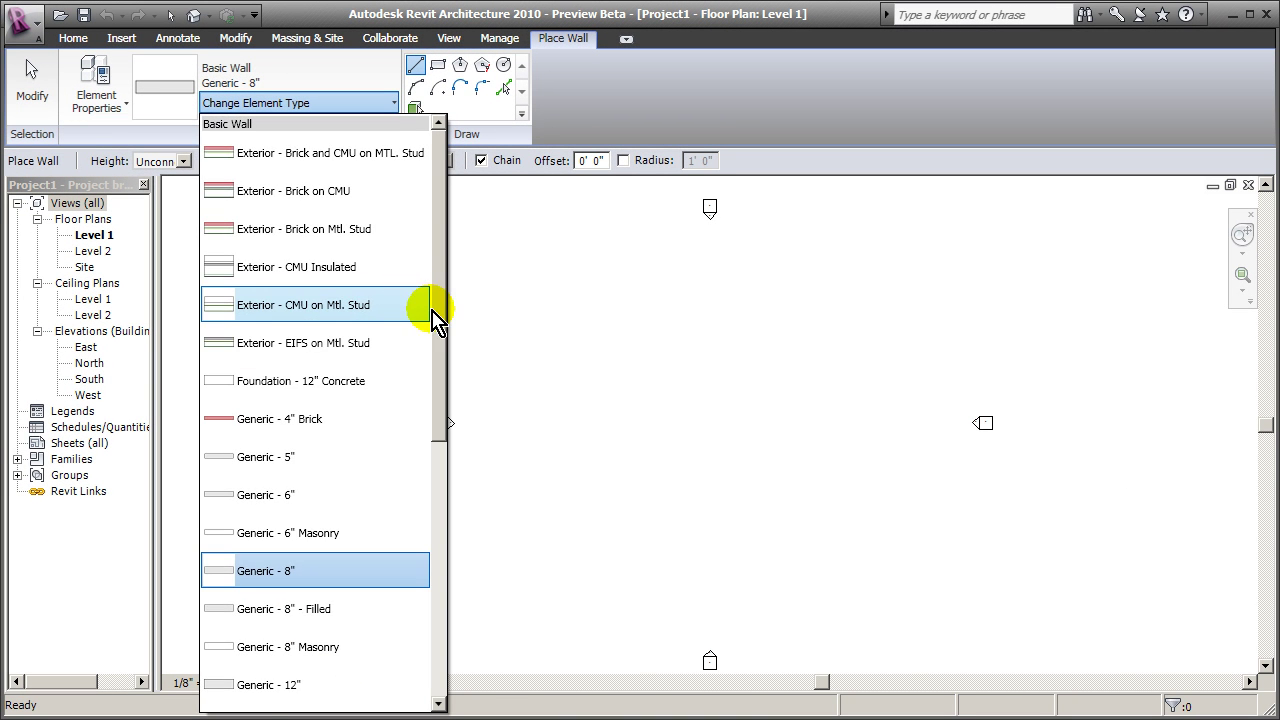
pyautogui.moveTo(437, 318); pyautogui.dragTo(490, 312)
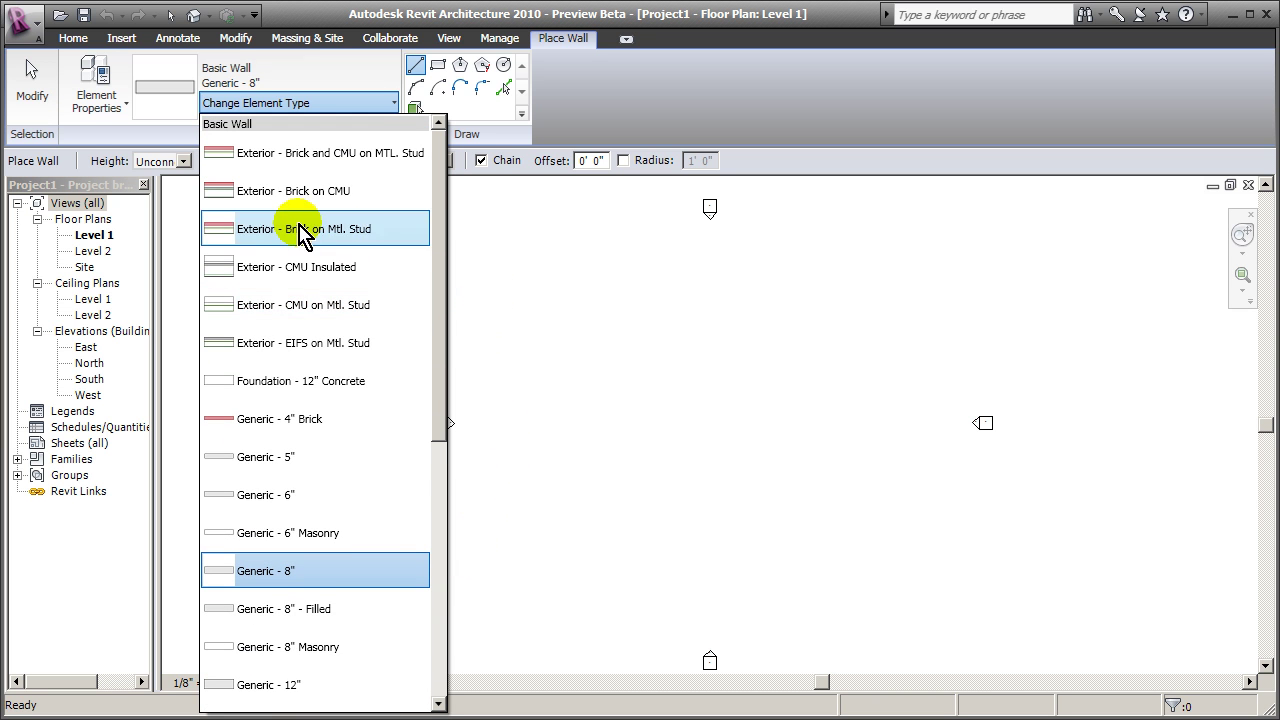
pyautogui.click(287, 196)
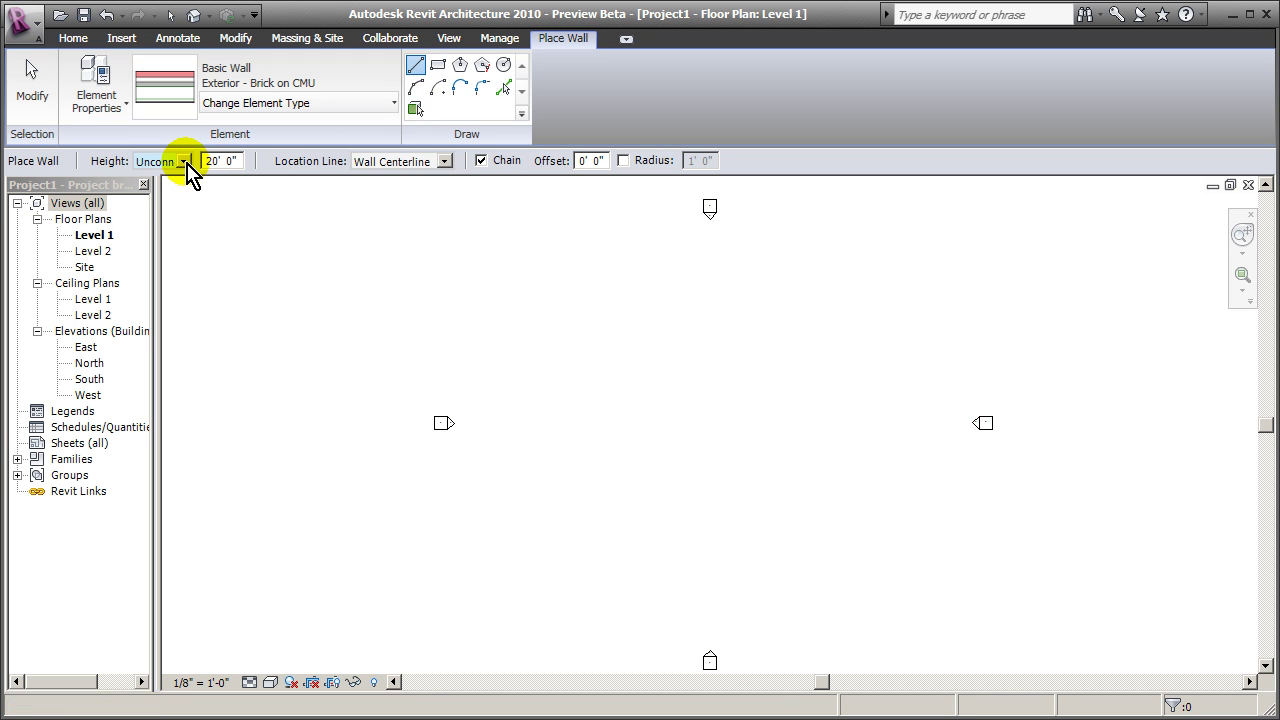
# Step: Draw four Wall Centerline walls, the first 60 long, closing the rectangle at the start point
pyautogui.click(445, 165)
pyautogui.click(445, 163)
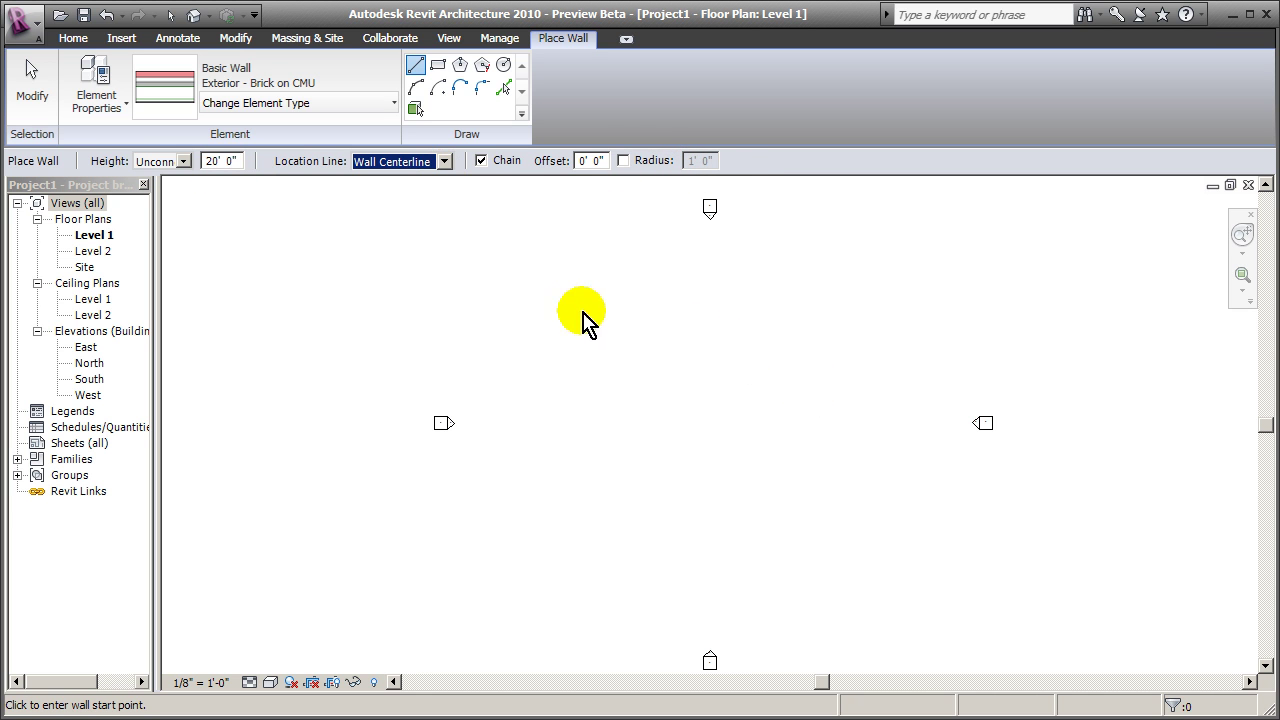
pyautogui.click(537, 336)
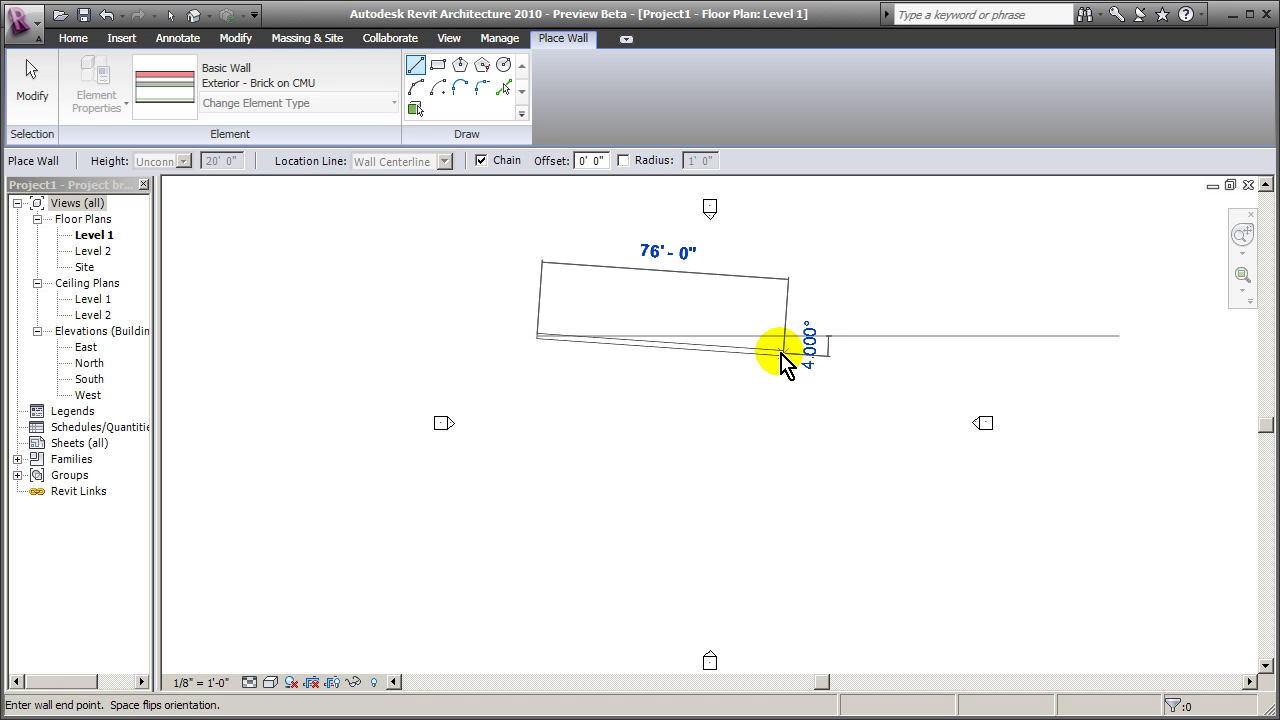
pyautogui.write('60')
pyautogui.press('Return')
pyautogui.click(731, 478)
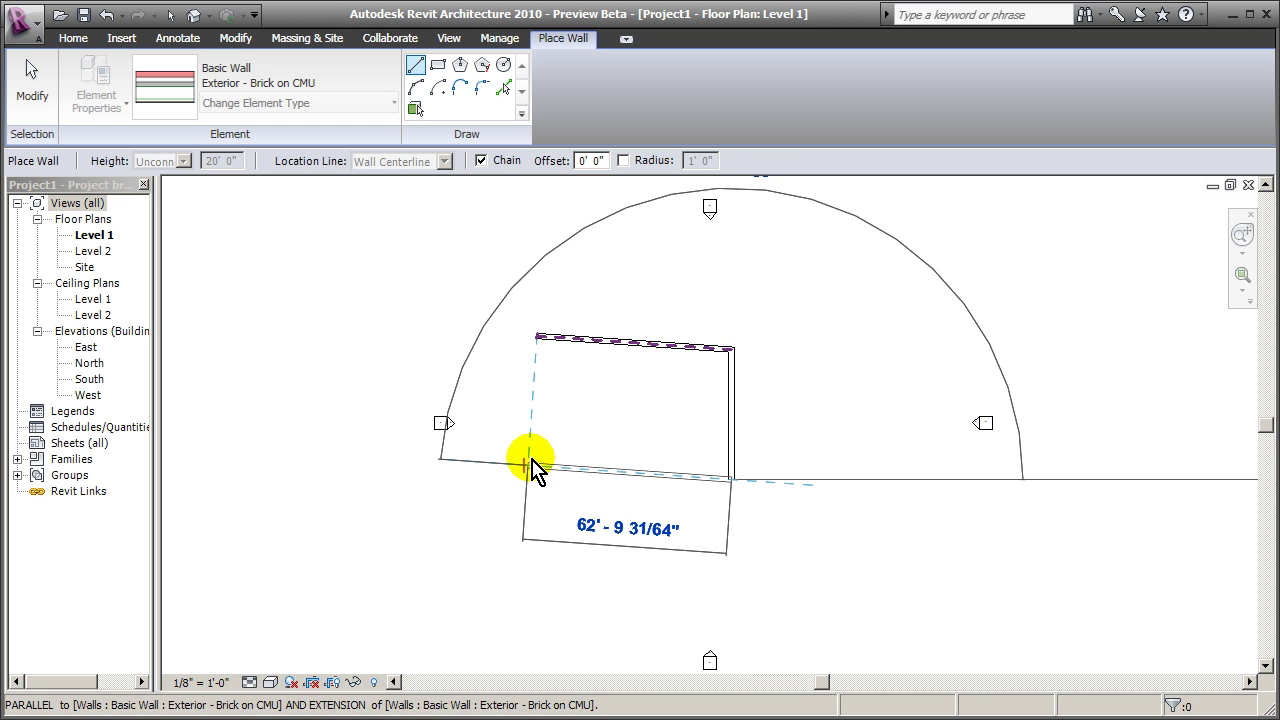
pyautogui.click(527, 465)
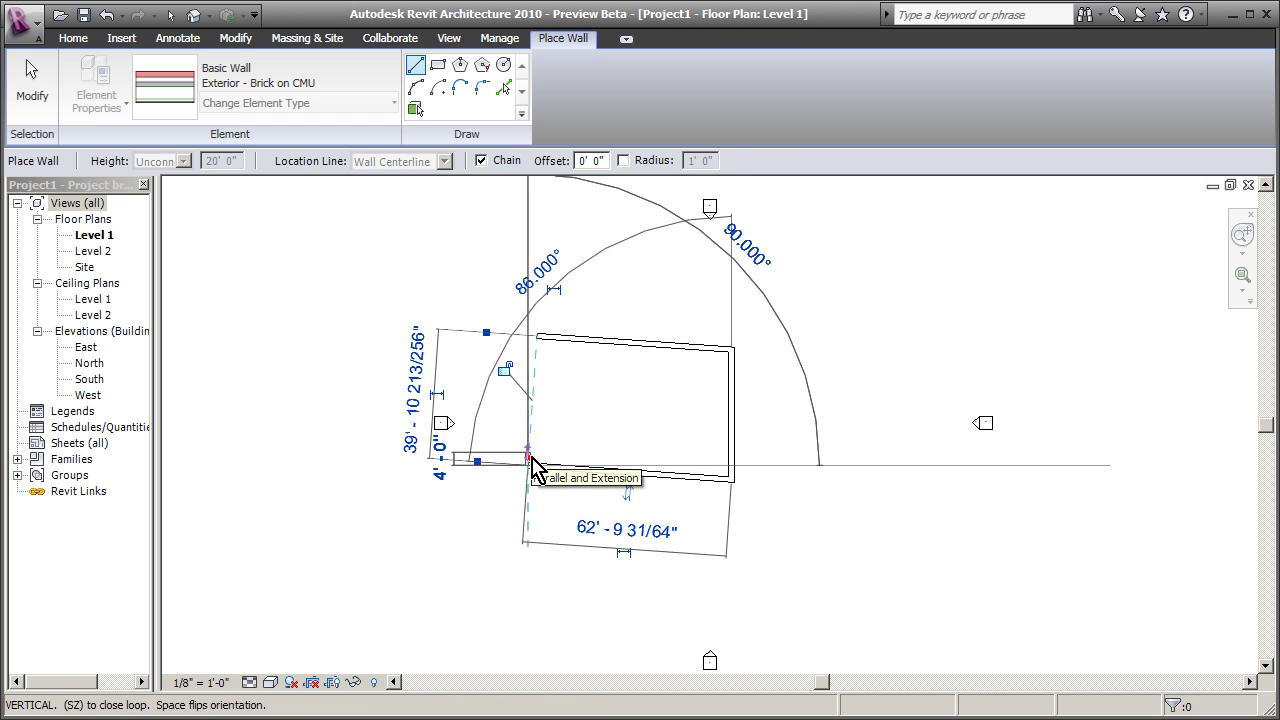
pyautogui.click(540, 338)
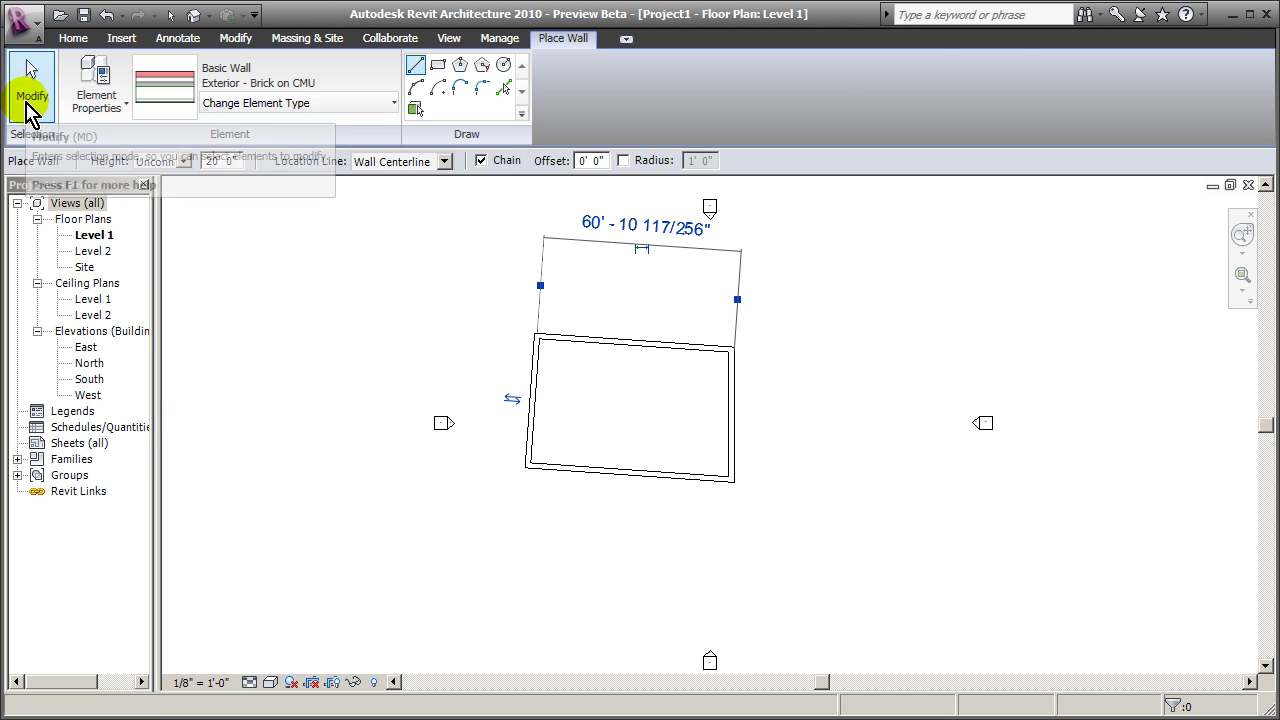
# Step: Stop placing walls and start placing a Single-Flush 30" x 84" door
pyautogui.click(30, 100)
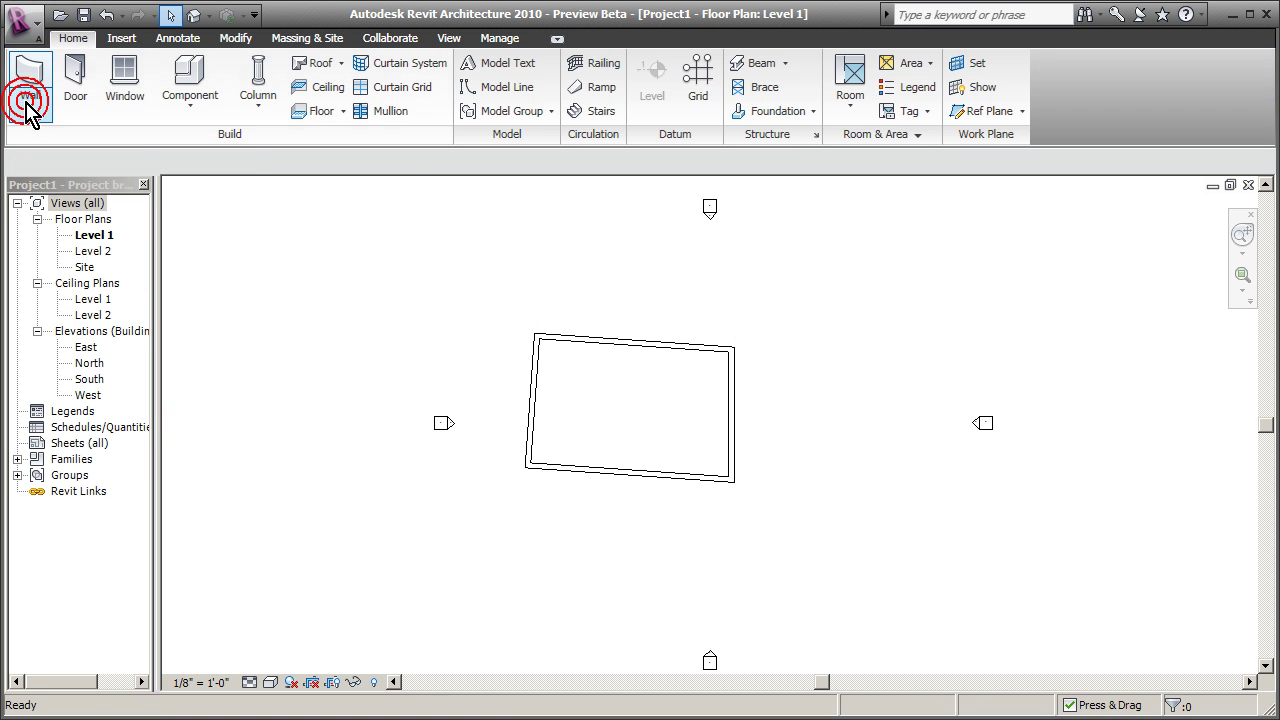
pyautogui.click(77, 98)
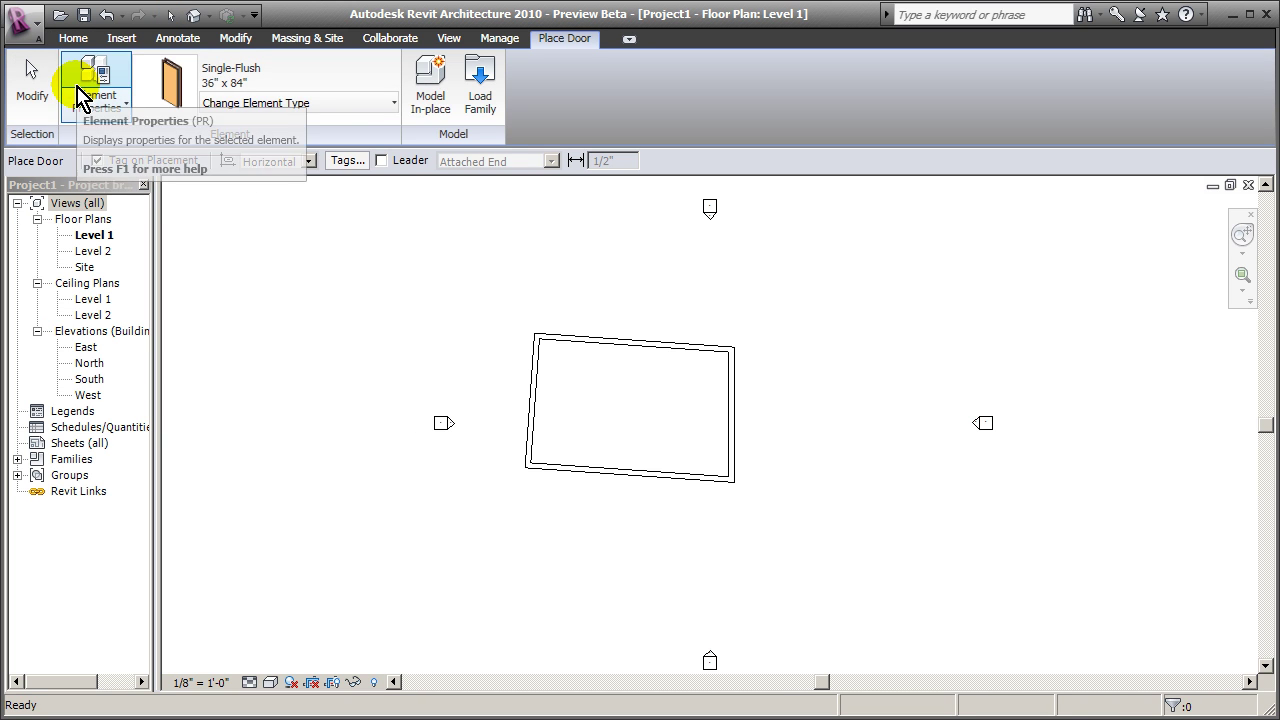
pyautogui.click(394, 103)
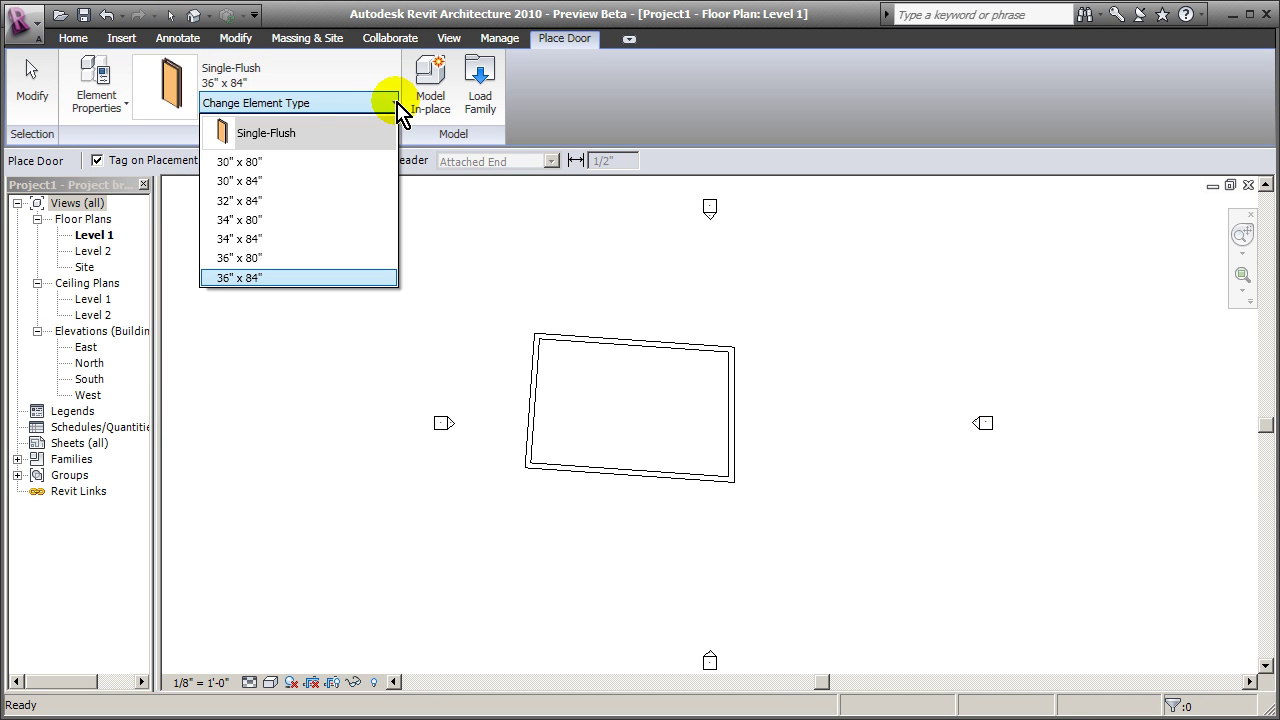
pyautogui.click(274, 186)
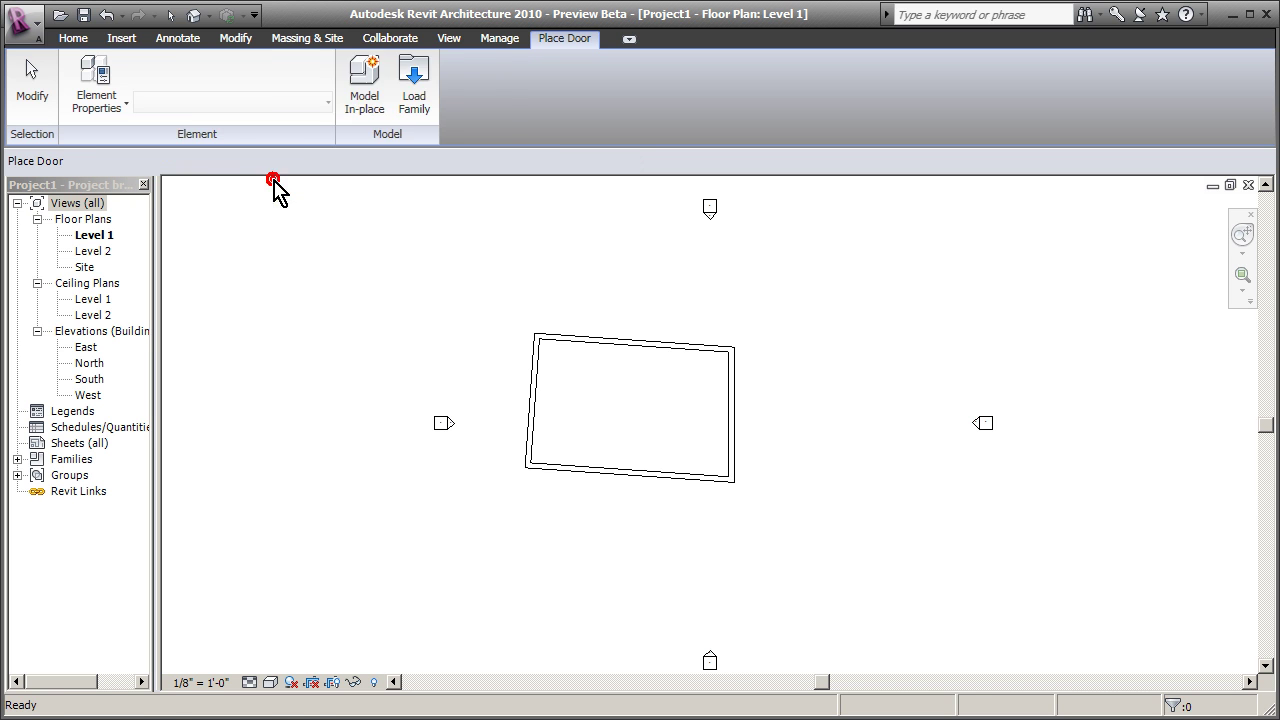
# Step: Place the door in the bottom wall, finish the command, and pan the plan down
pyautogui.scroll(1, 565, 478)
pyautogui.scroll(2, 565, 478)
pyautogui.click(561, 477)
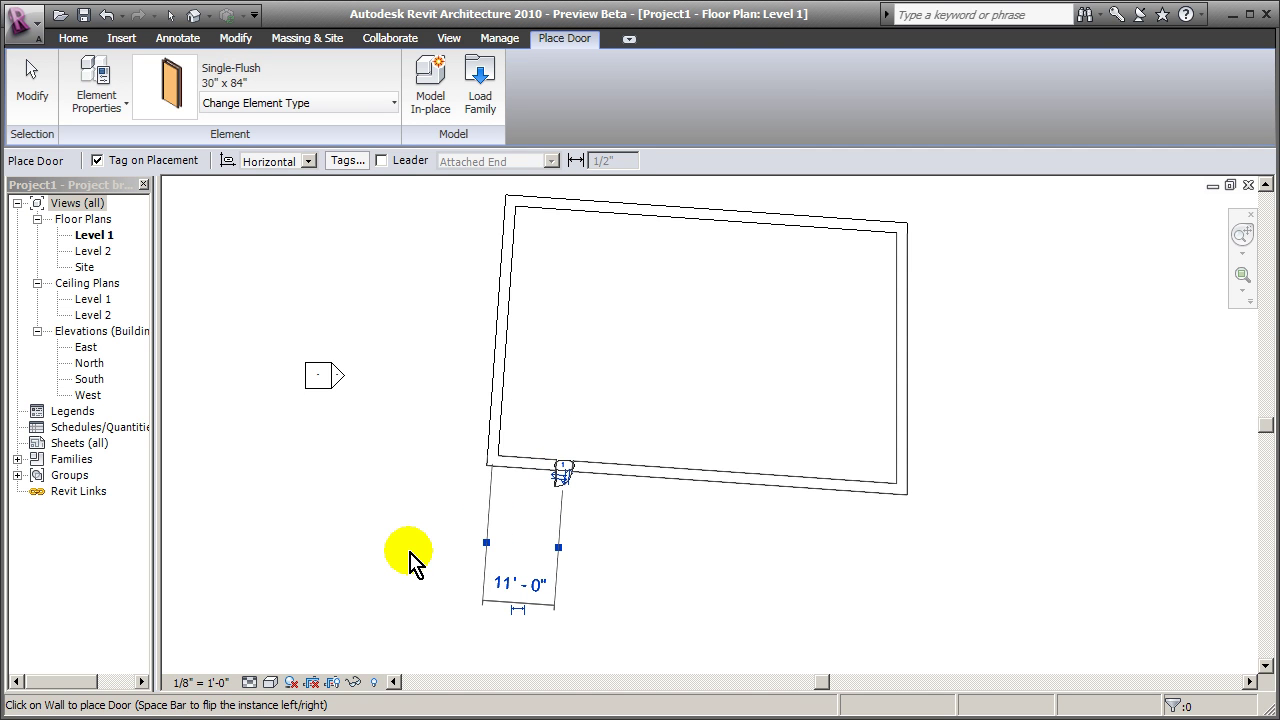
pyautogui.click(38, 108)
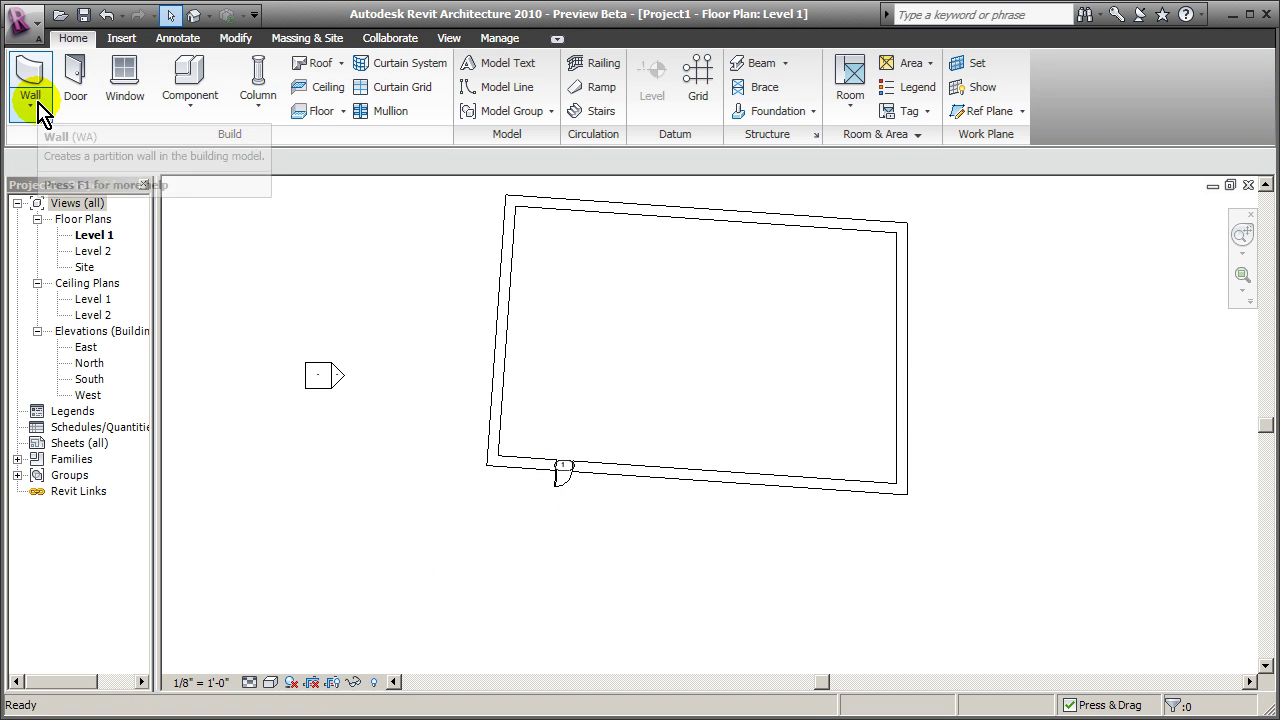
pyautogui.moveTo(543, 263); pyautogui.dragTo(534, 317, button='middle')
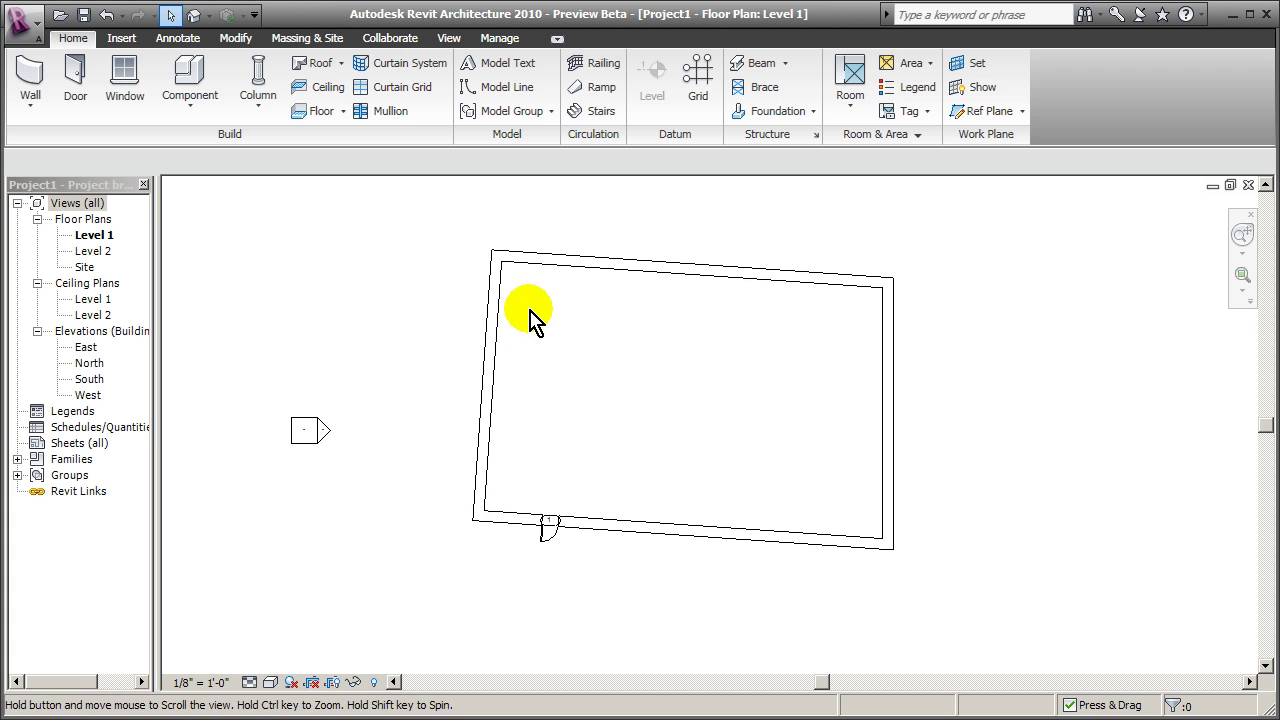
# Step: Open the 3D View list on the Quick Access Toolbar
pyautogui.click(209, 15)
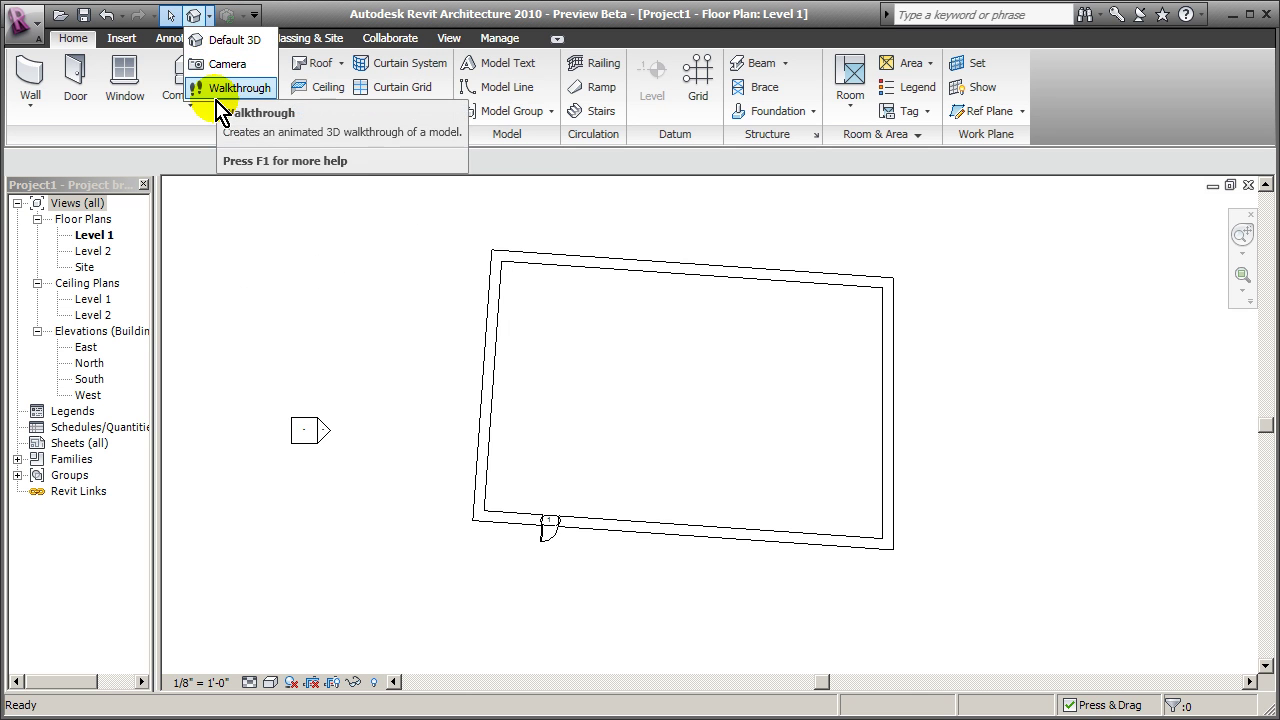
# Step: Open Default 3D, orbit with the ViewCube, and zoom into the region around the door
pyautogui.click(232, 42)
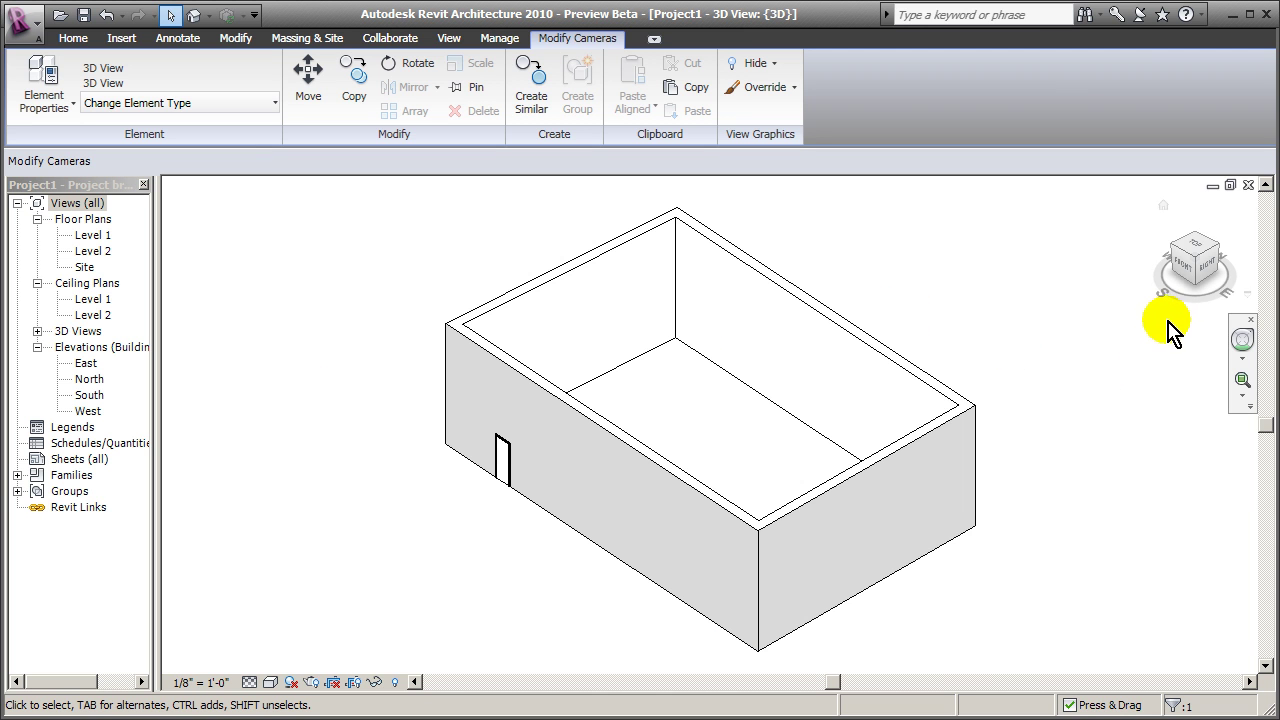
pyautogui.moveTo(1187, 308)
pyautogui.mouseDown()
pyautogui.moveTo(1251, 277)
pyautogui.moveTo(1120, 287)
pyautogui.moveTo(1134, 294)
pyautogui.moveTo(251, 289)
pyautogui.moveTo(1177, 277)
pyautogui.moveTo(1255, 315)
pyautogui.moveTo(1157, 294)
pyautogui.moveTo(1177, 271)
pyautogui.moveTo(1200, 300)
pyautogui.mouseUp()
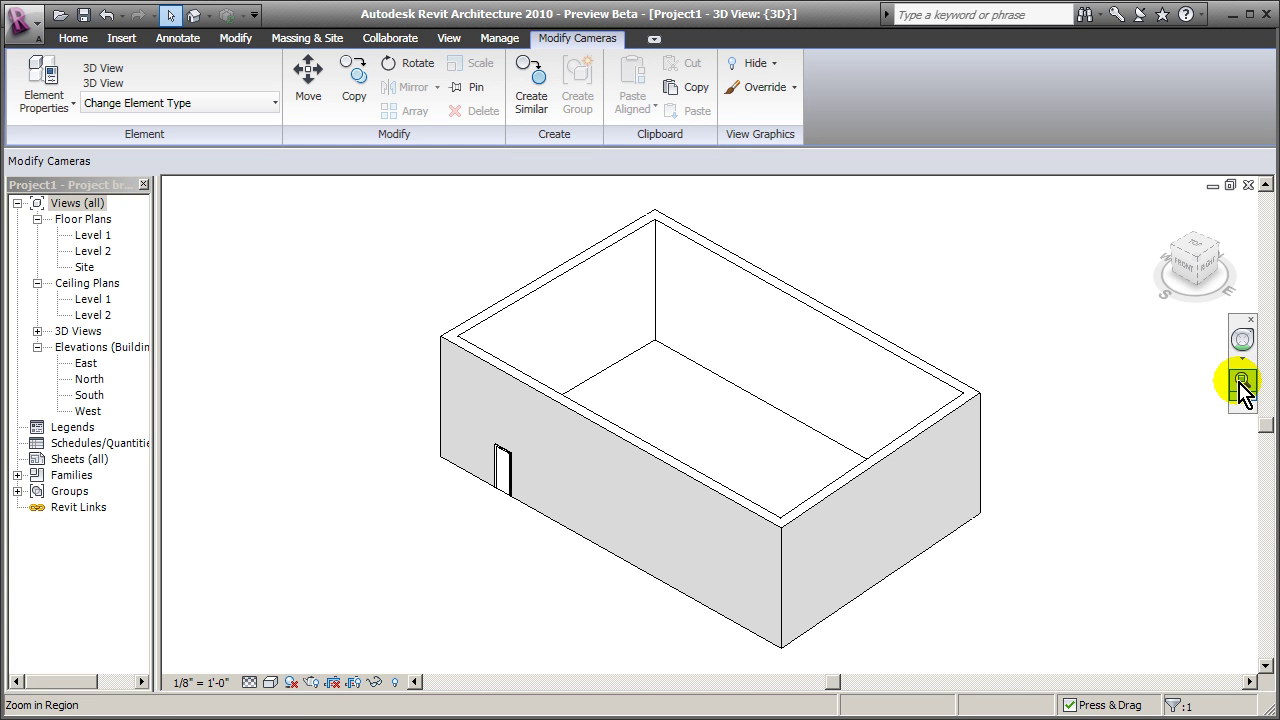
pyautogui.click(1242, 388)
pyautogui.moveTo(366, 275); pyautogui.dragTo(694, 541)
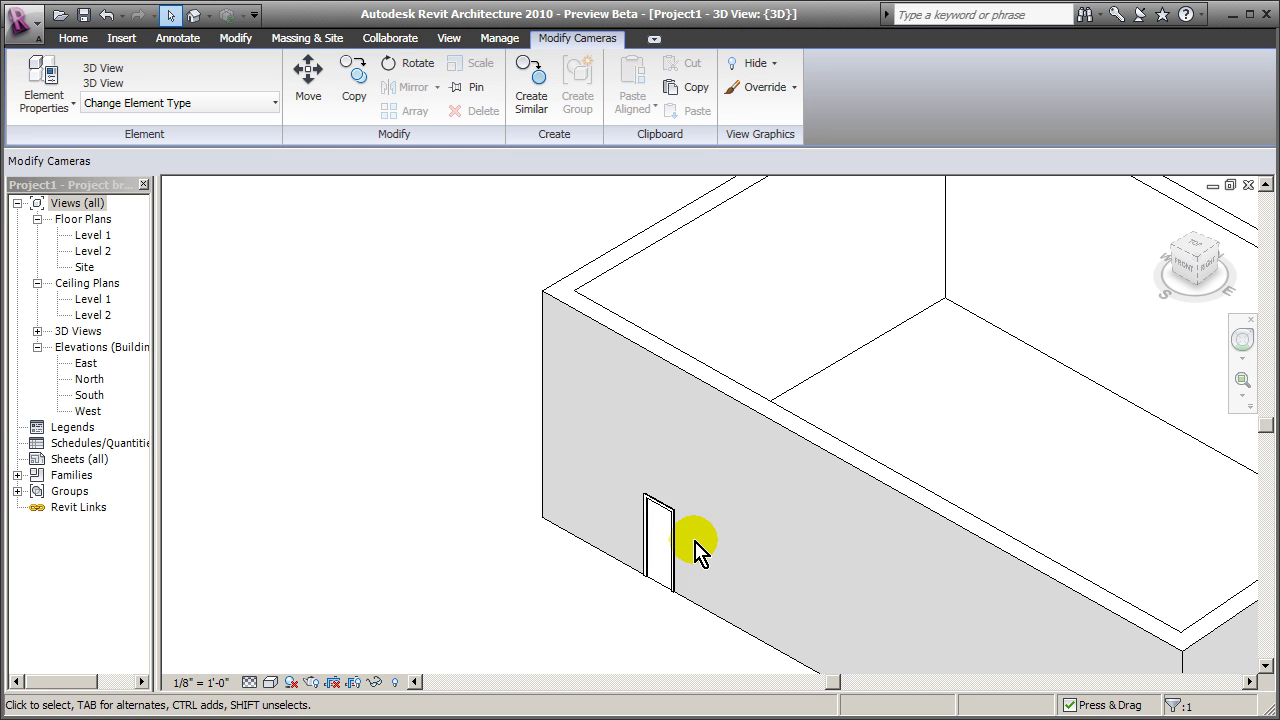
# Step: Zoom To Fit the whole enclosure and spin it to a new viewing angle
pyautogui.rightClick(435, 357)
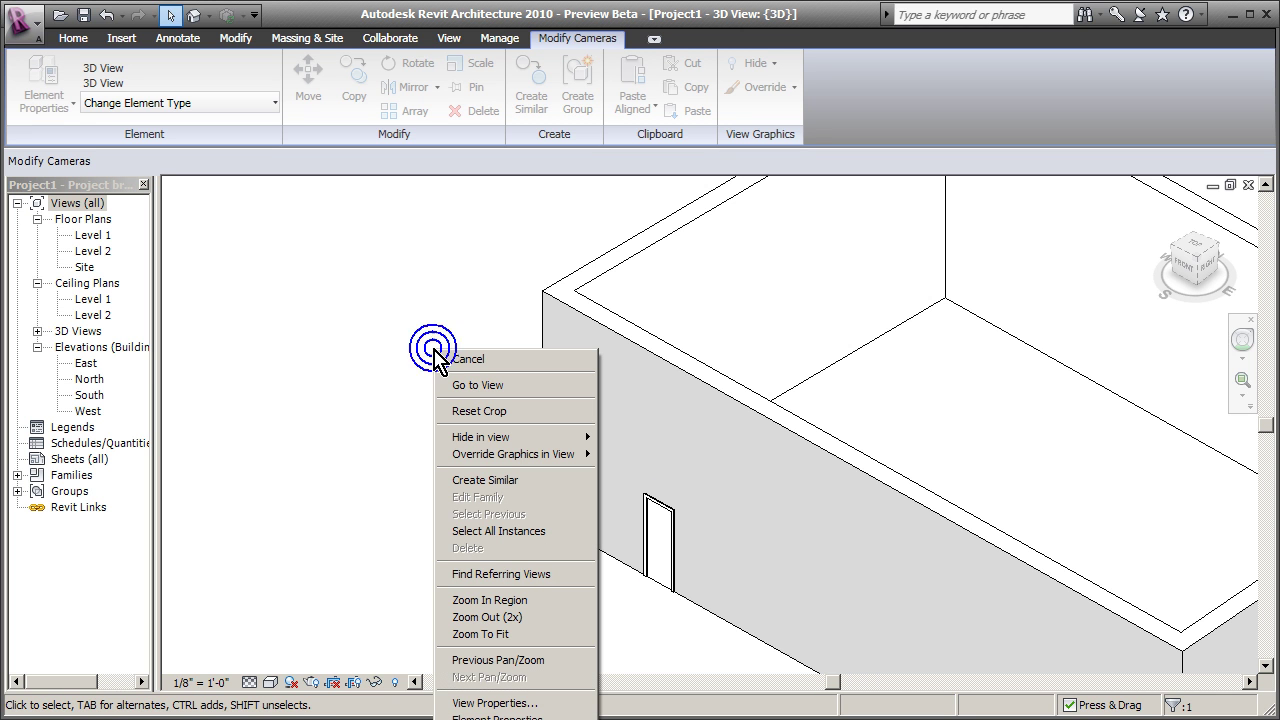
pyautogui.click(497, 634)
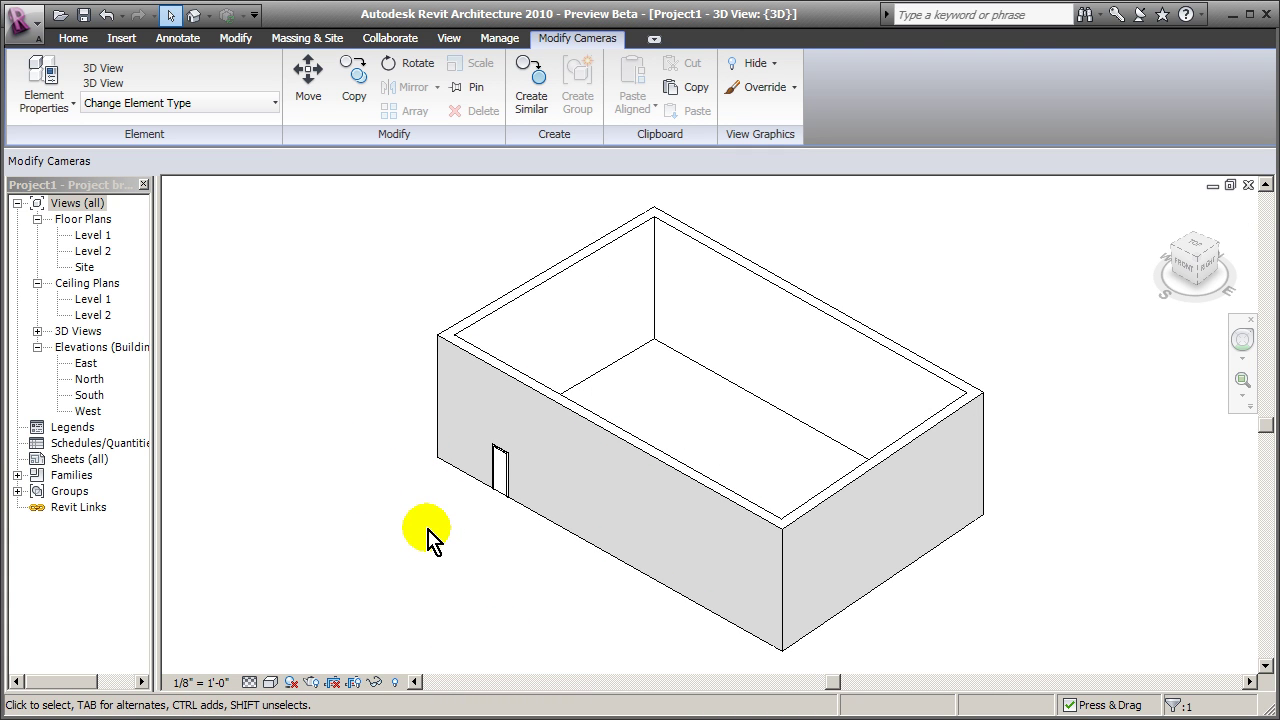
pyautogui.keyDown('shift'); pyautogui.moveTo(425, 545); pyautogui.dragTo(512, 556, button='middle'); pyautogui.keyUp('shift')
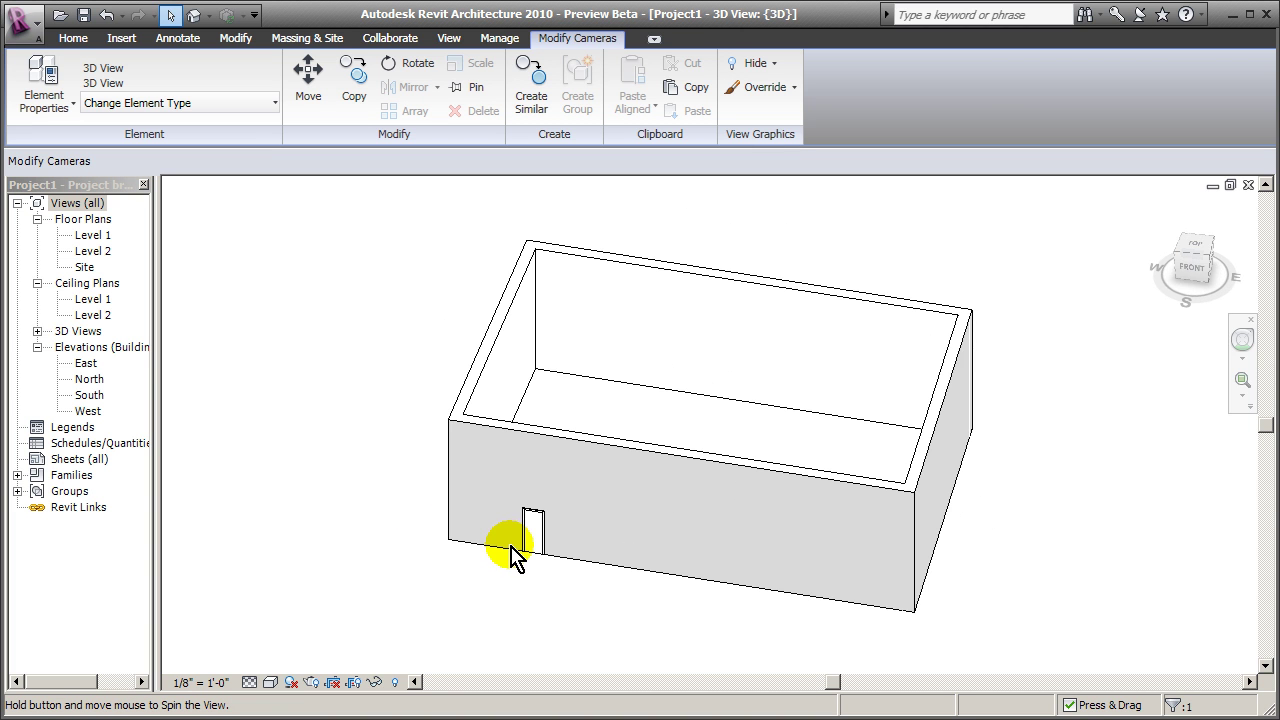
# Step: Switch back to Project1 - Floor Plan: Level 1 and tile all open views
pyautogui.click(449, 40)
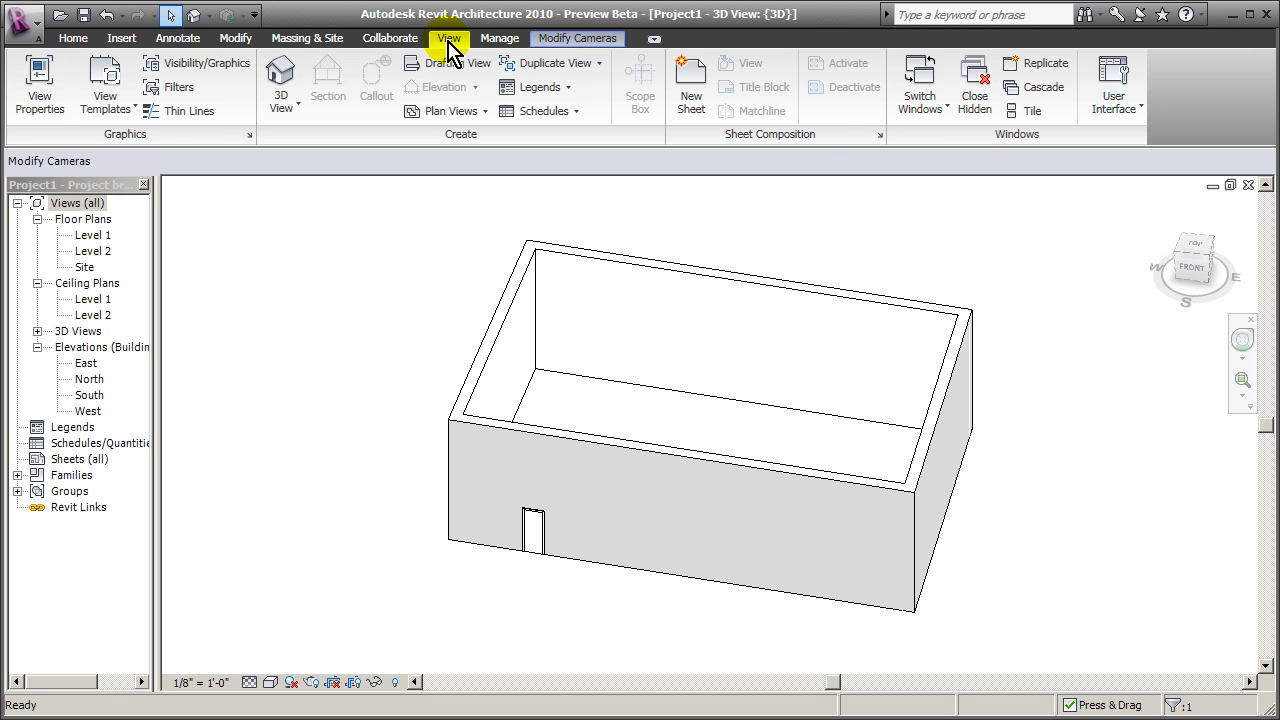
pyautogui.click(940, 112)
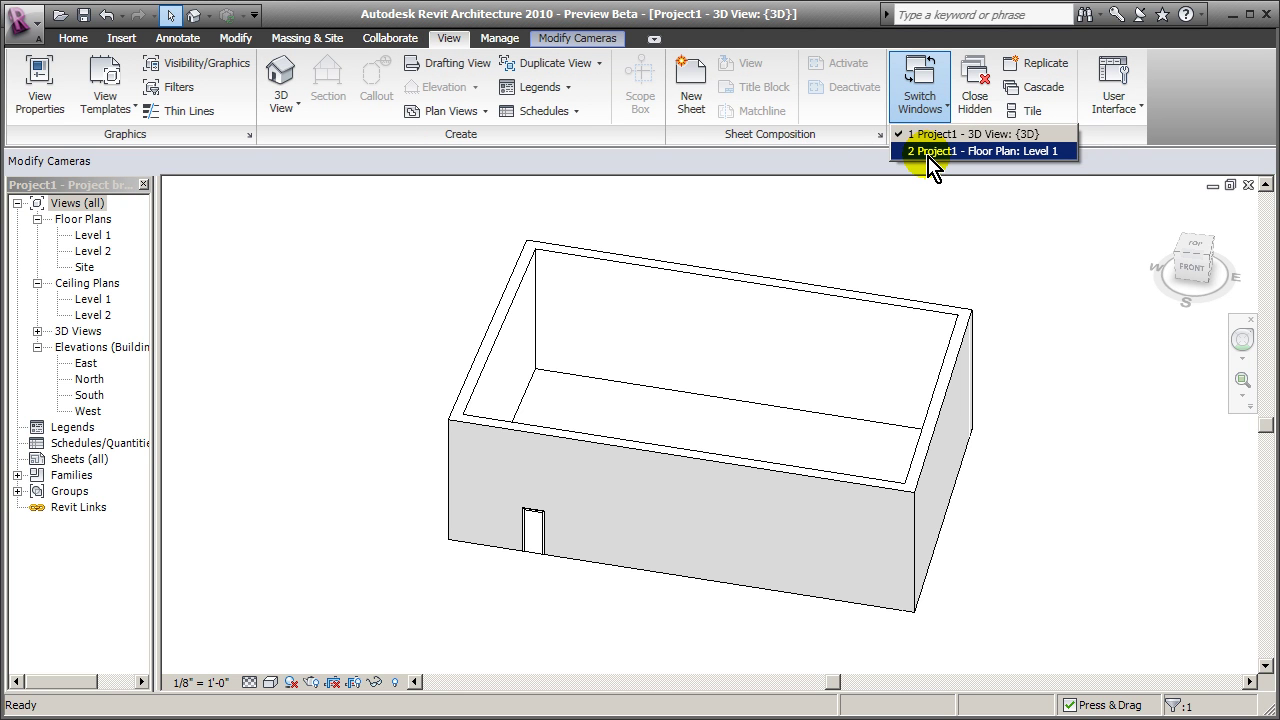
pyautogui.click(932, 152)
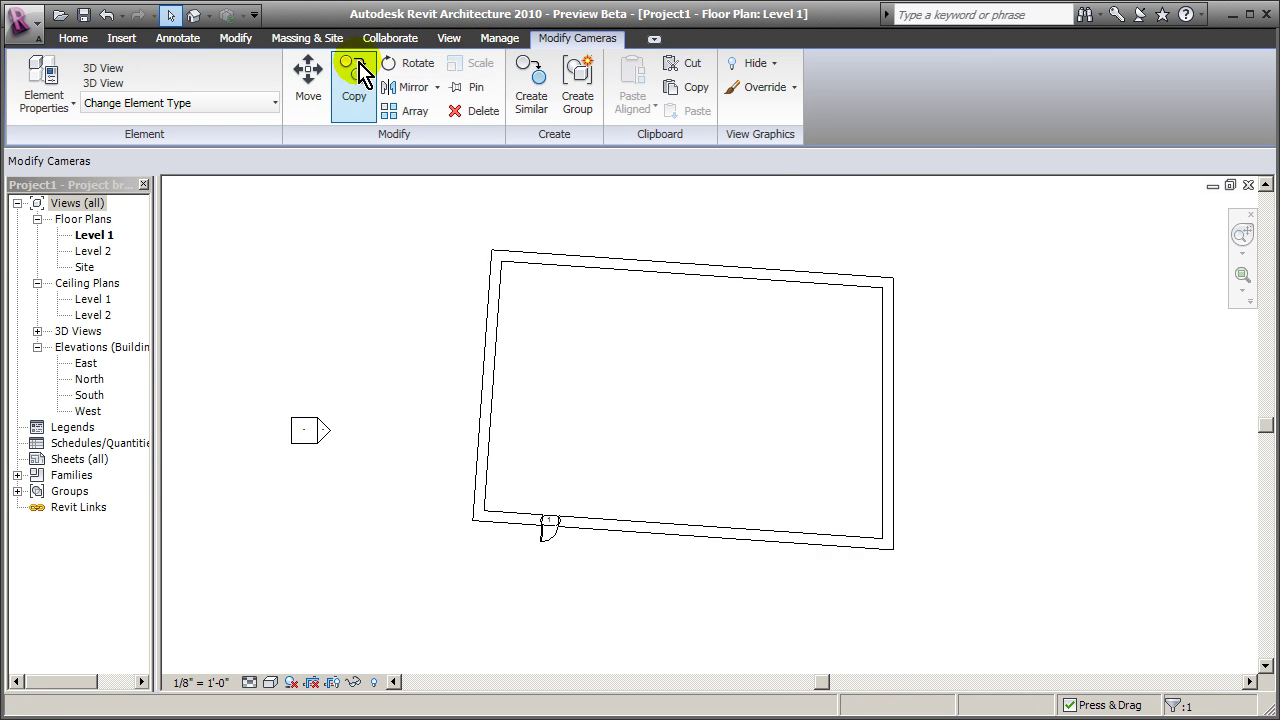
pyautogui.click(452, 38)
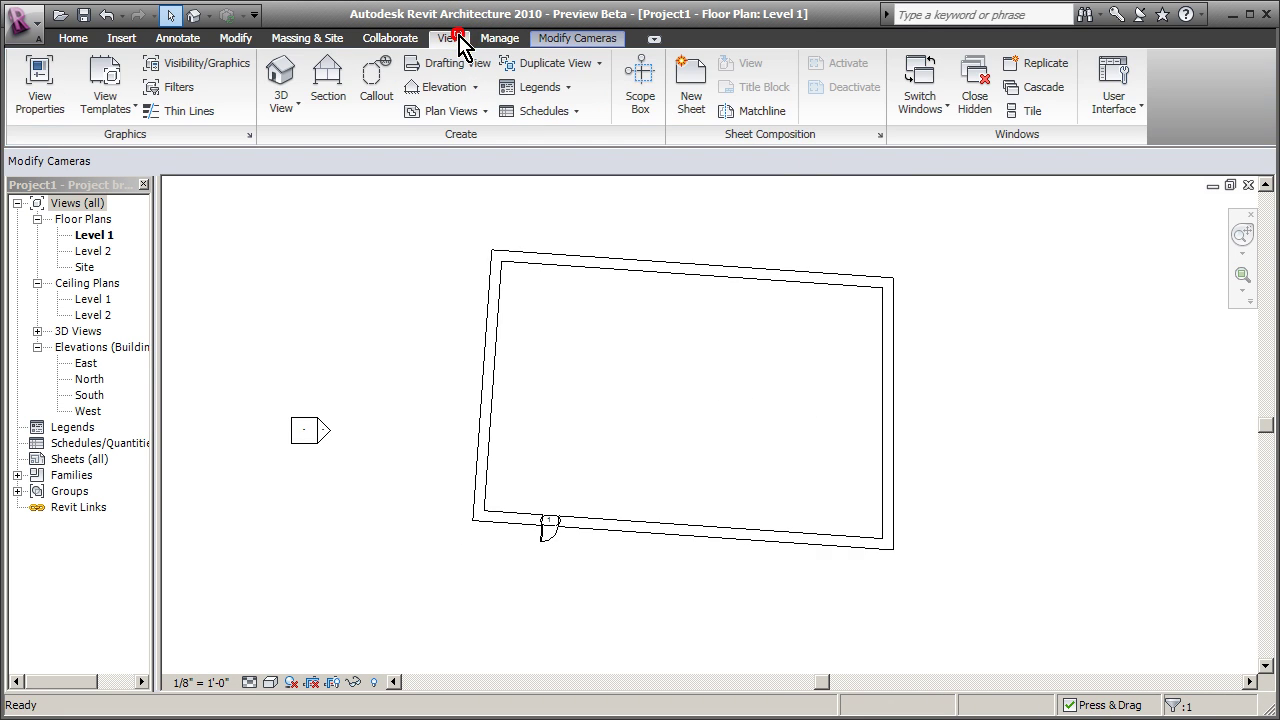
pyautogui.click(1033, 114)
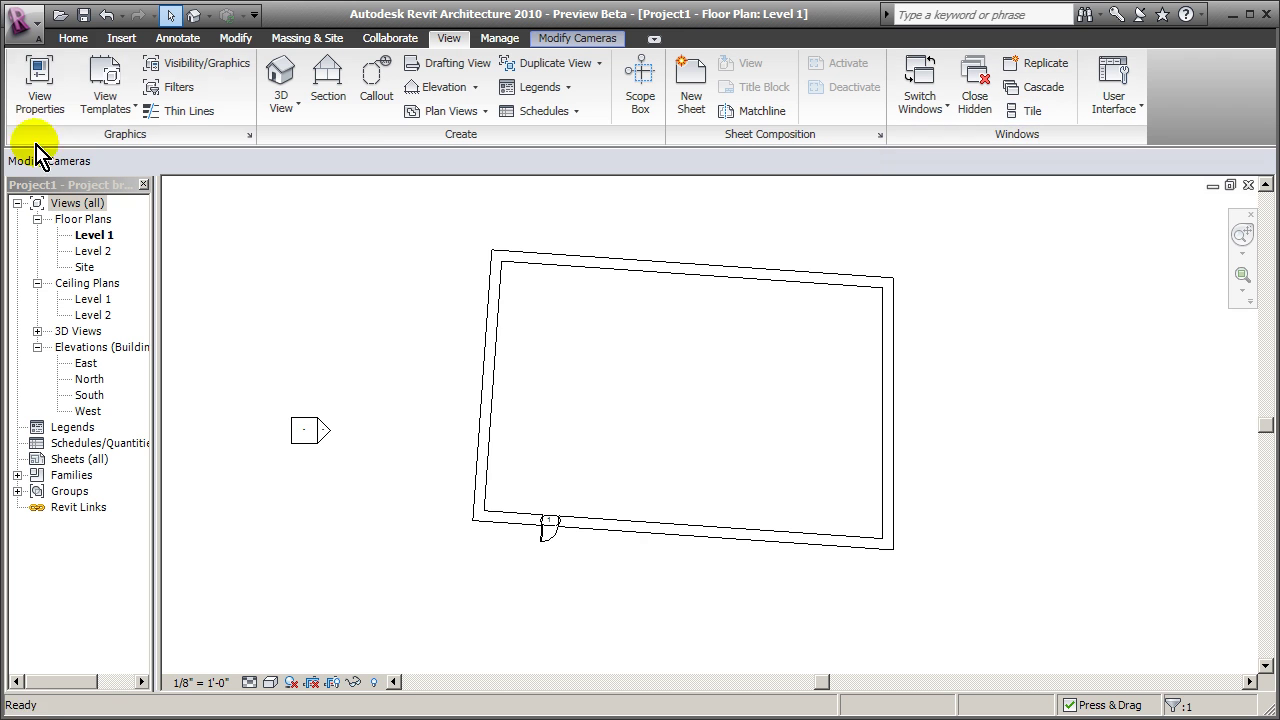
# Step: Browse to Training Files > Imperial and open the i_Gallery.rvt training project
pyautogui.click(60, 16)
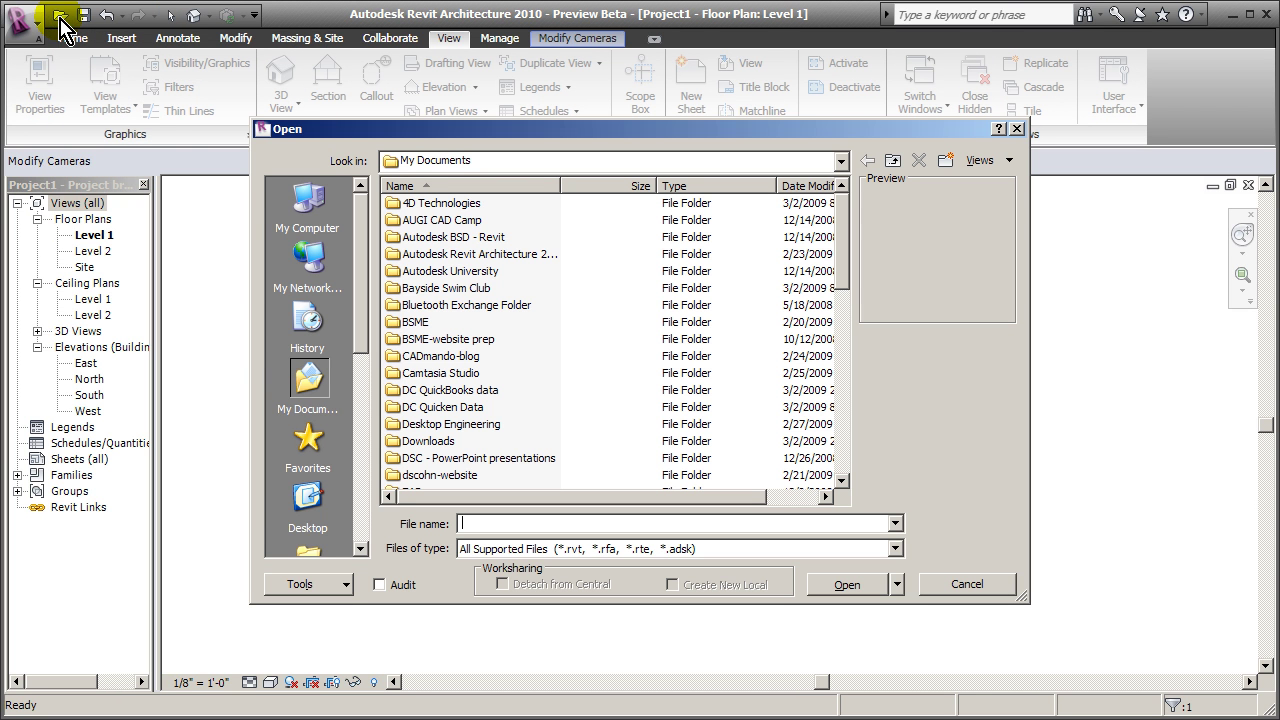
pyautogui.moveTo(369, 300); pyautogui.dragTo(368, 480)
pyautogui.click(305, 510)
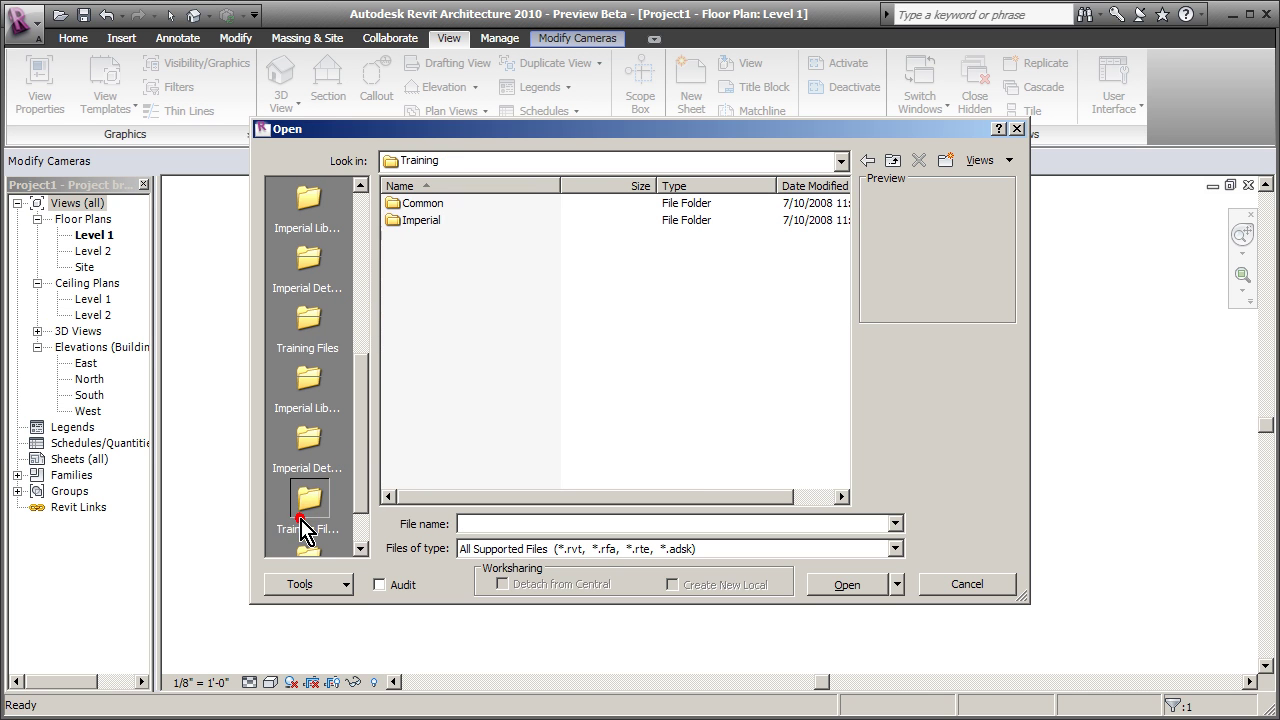
pyautogui.doubleClick(412, 220)
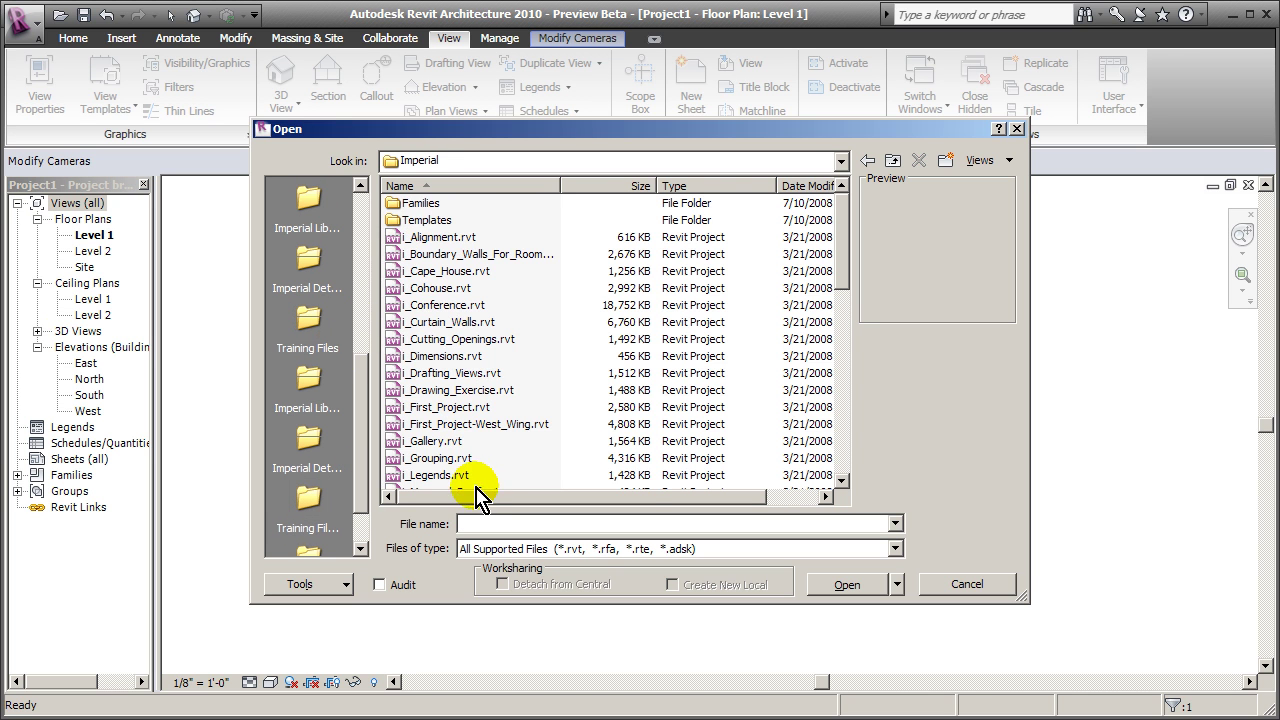
pyautogui.click(454, 424)
pyautogui.click(448, 407)
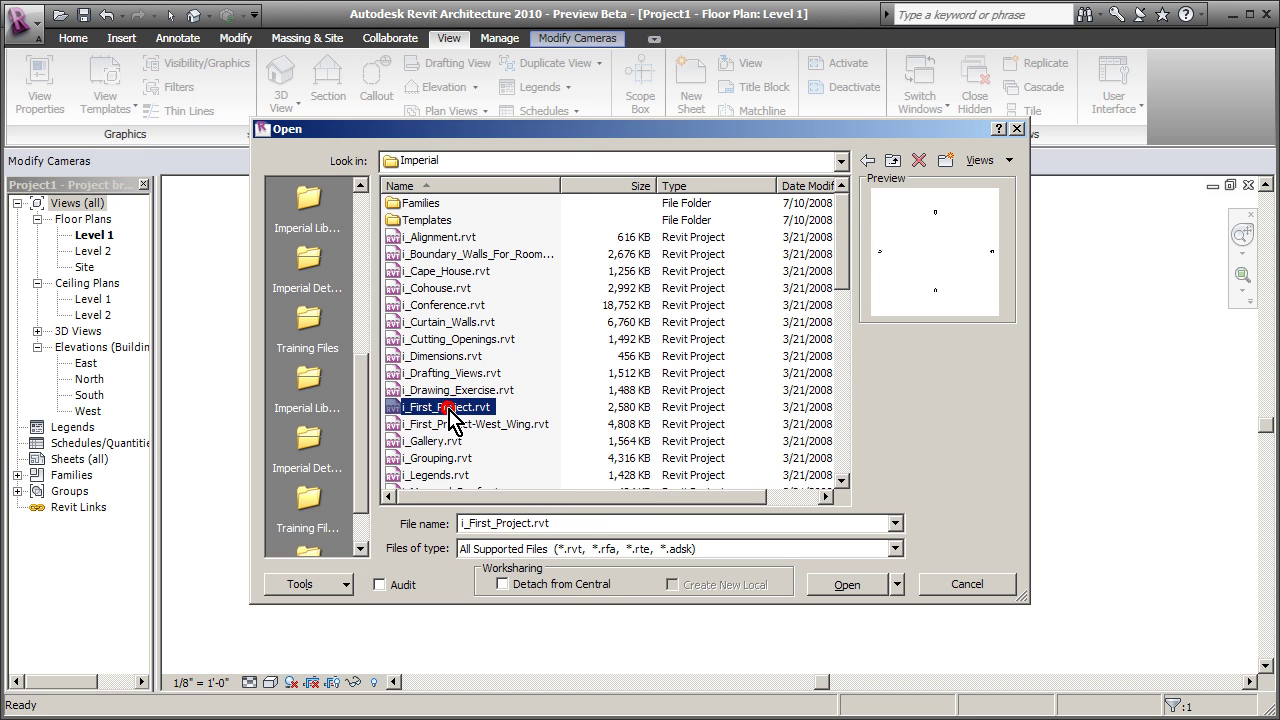
pyautogui.click(850, 585)
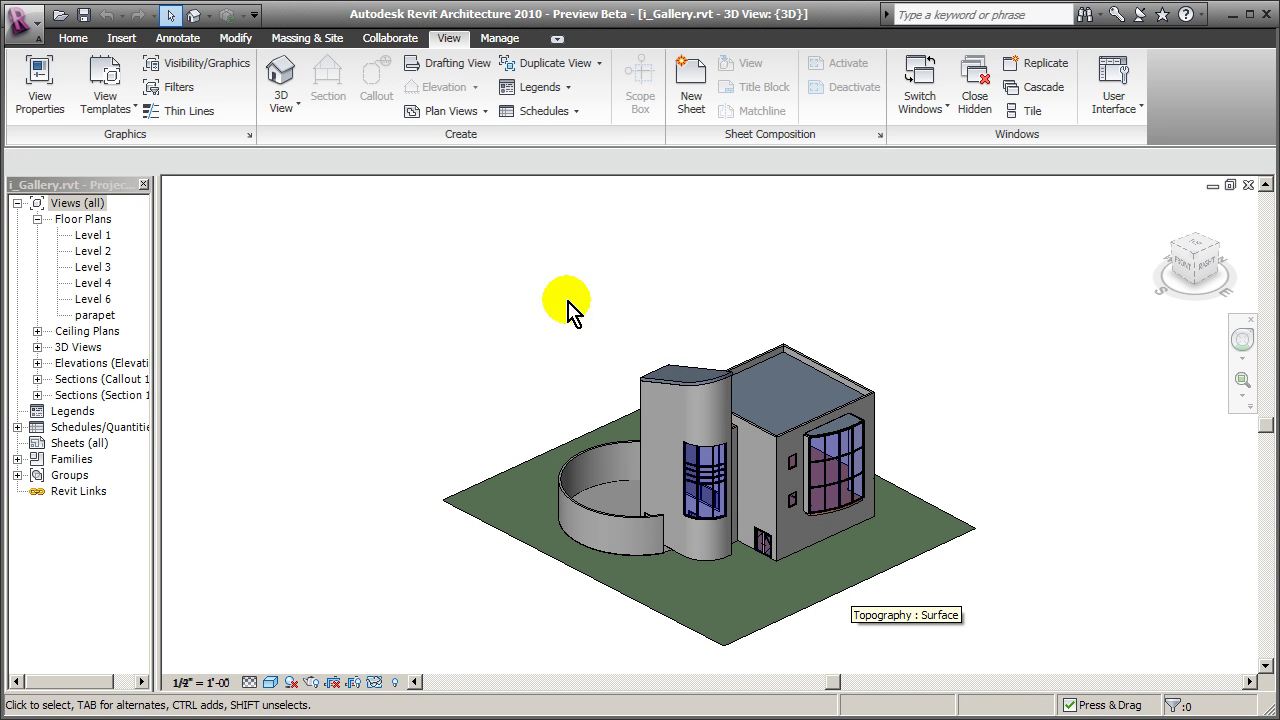
# Step: Switch to the '2 Project1 - Floor Plan: Level 1' window via Switch Windows, then reopen the list
pyautogui.click(947, 113)
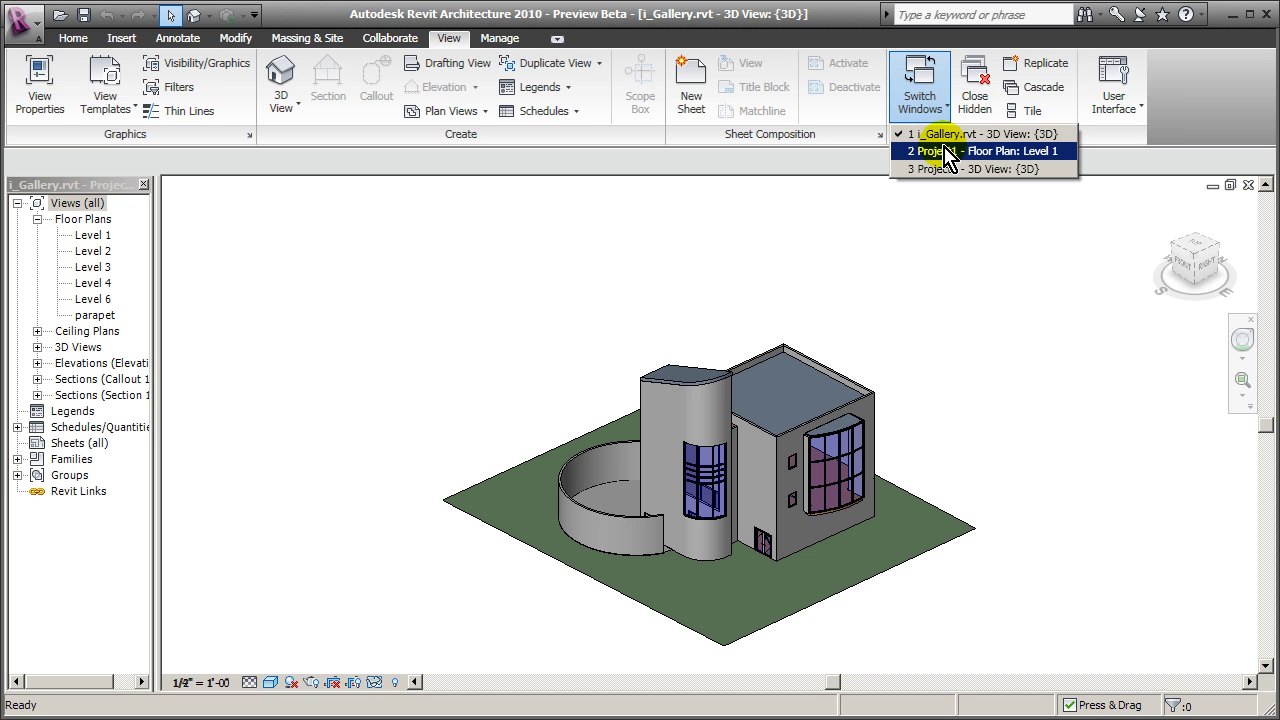
pyautogui.click(945, 151)
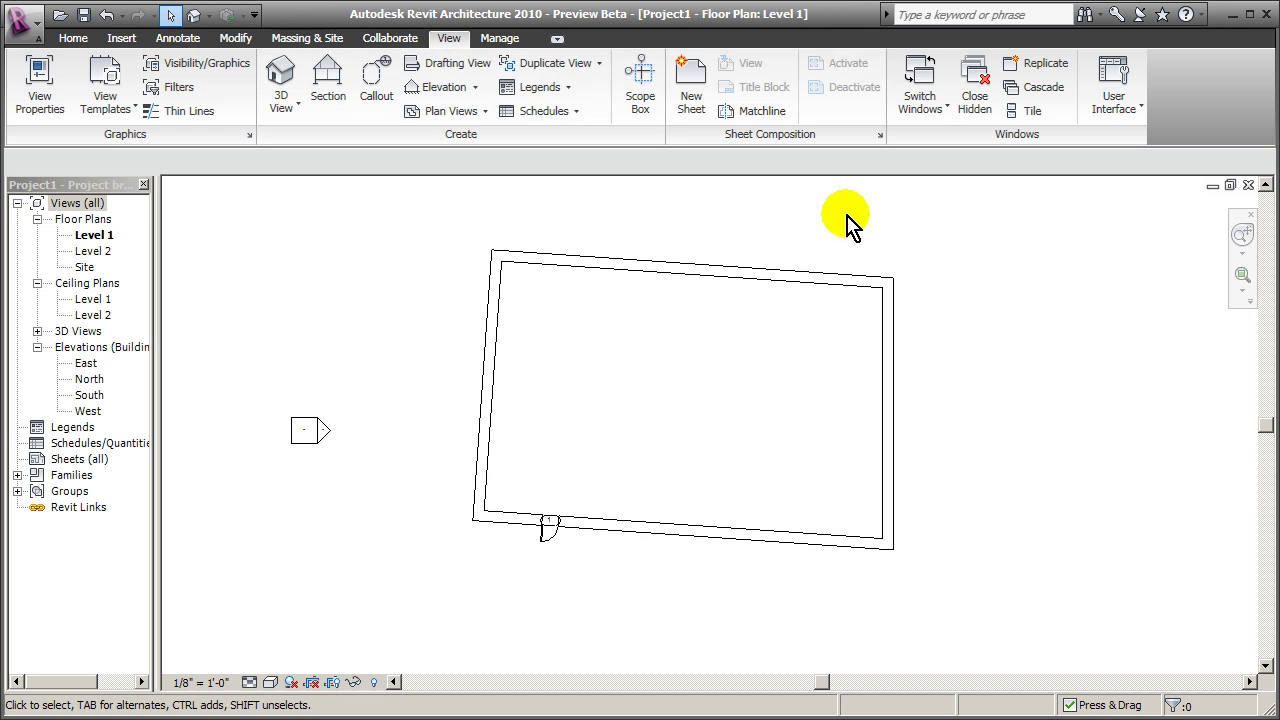
pyautogui.click(944, 105)
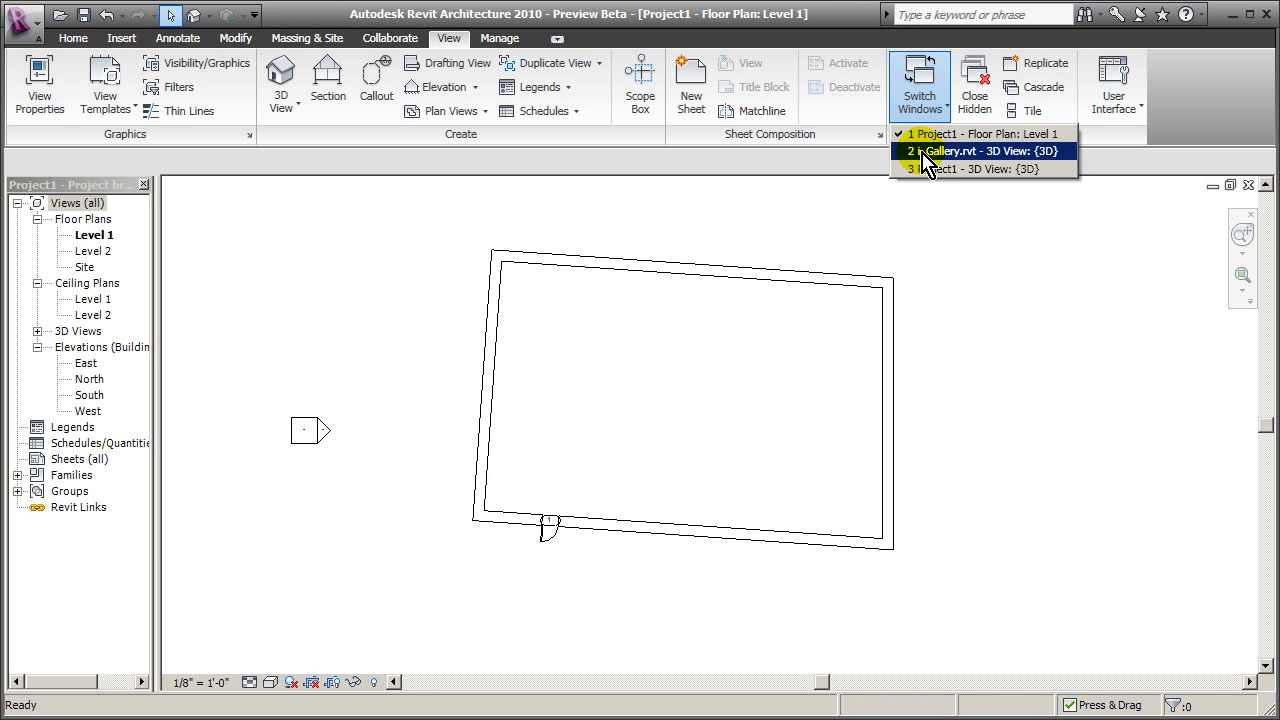
# Step: Show the Recent Files start page from the User Interface menu
pyautogui.click(1143, 110)
pyautogui.click(1143, 110)
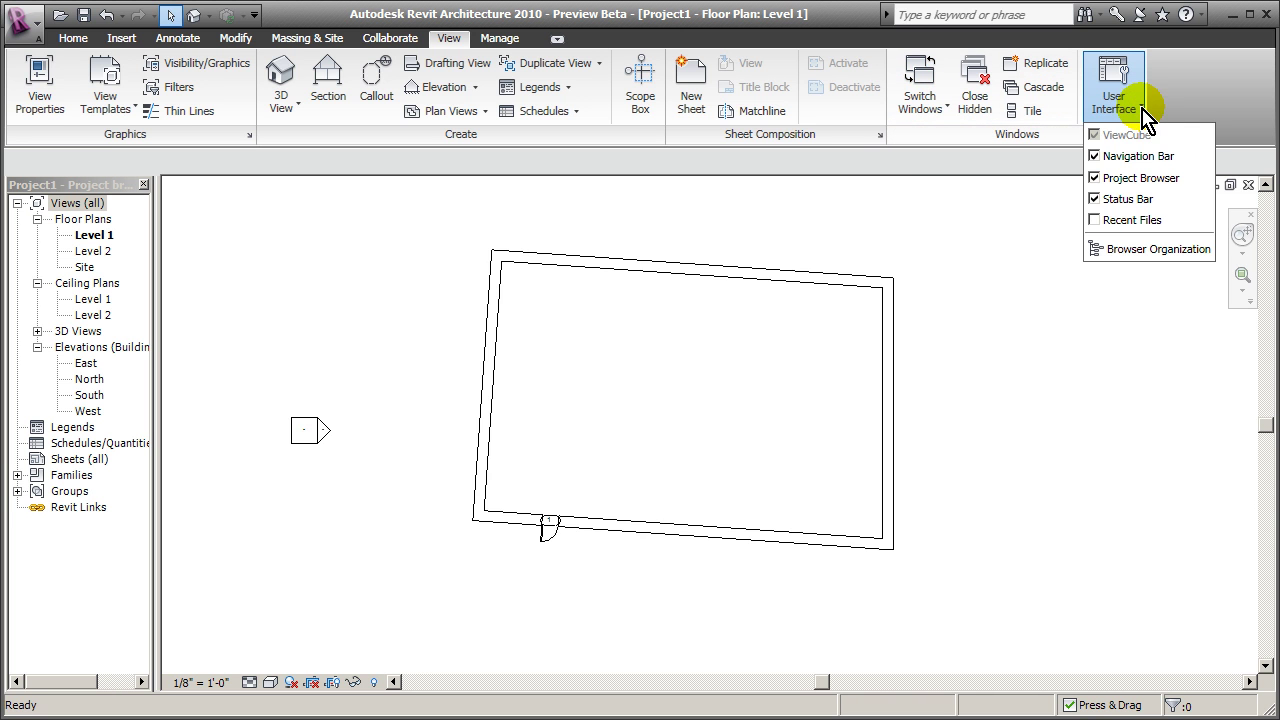
pyautogui.click(1097, 226)
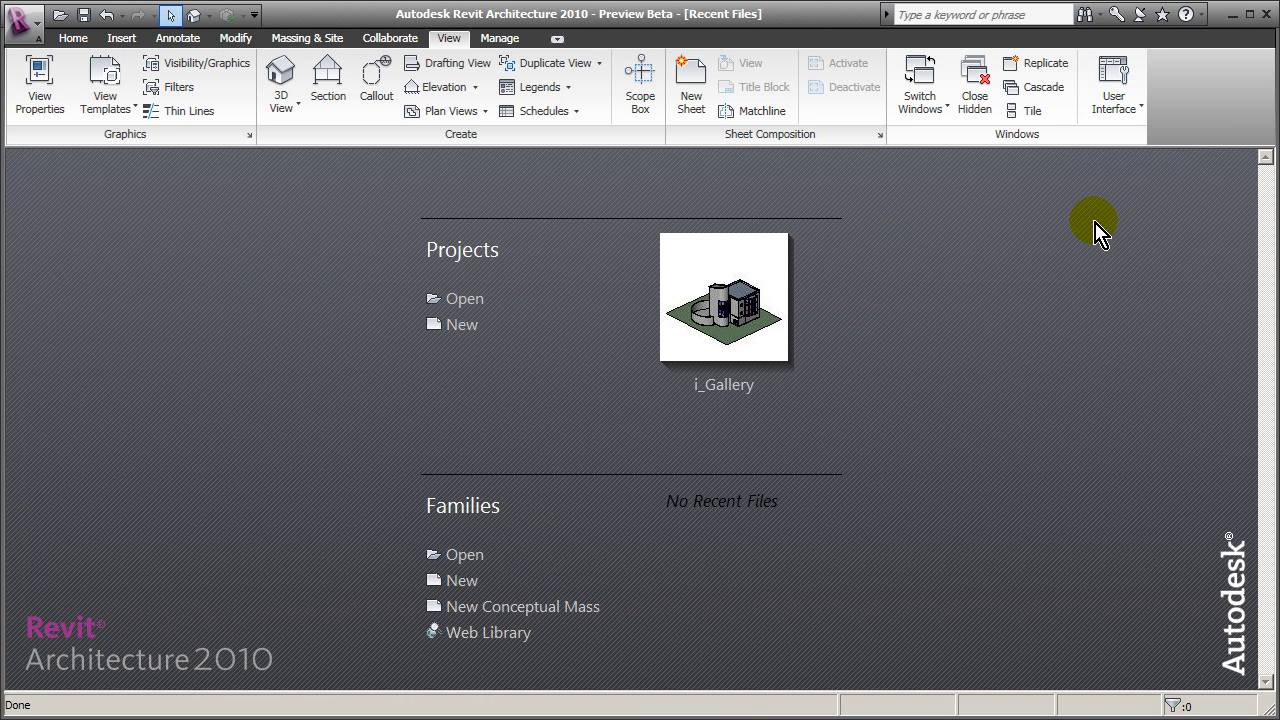
# Step: Cycle through the Gallery 3D and Project1 3D views, returning to Recent Files
pyautogui.click(944, 108)
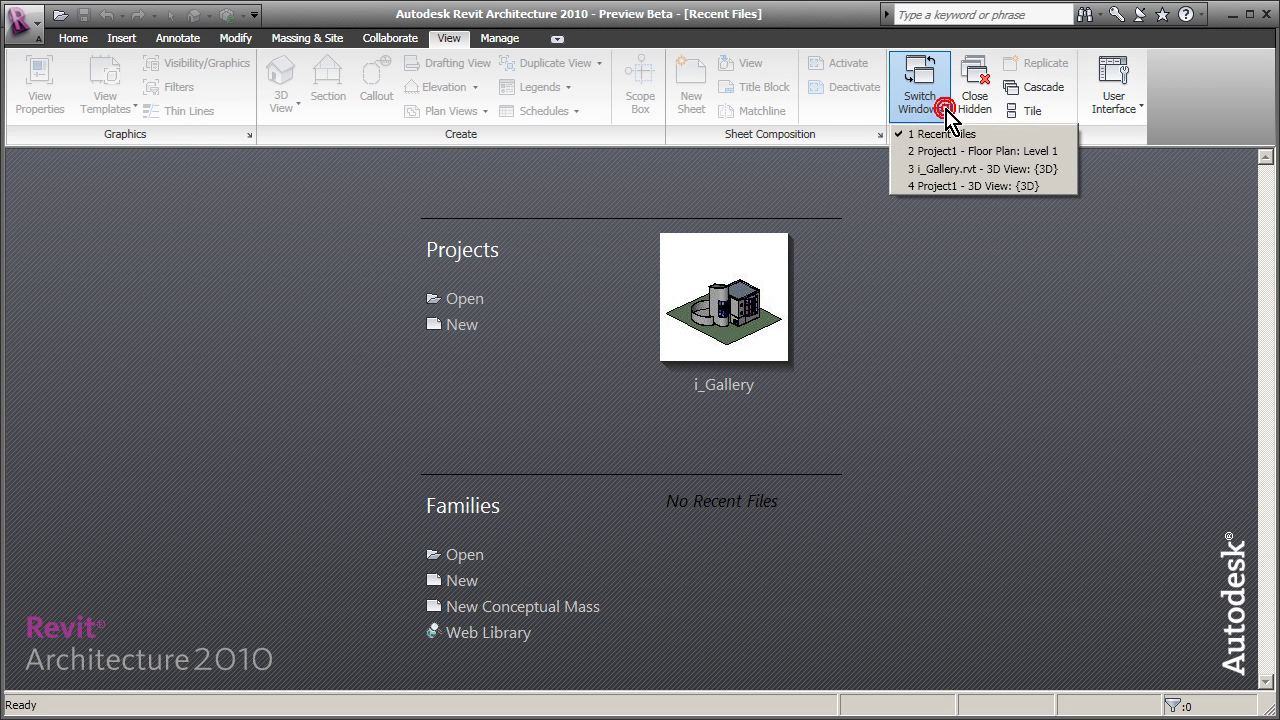
pyautogui.click(940, 170)
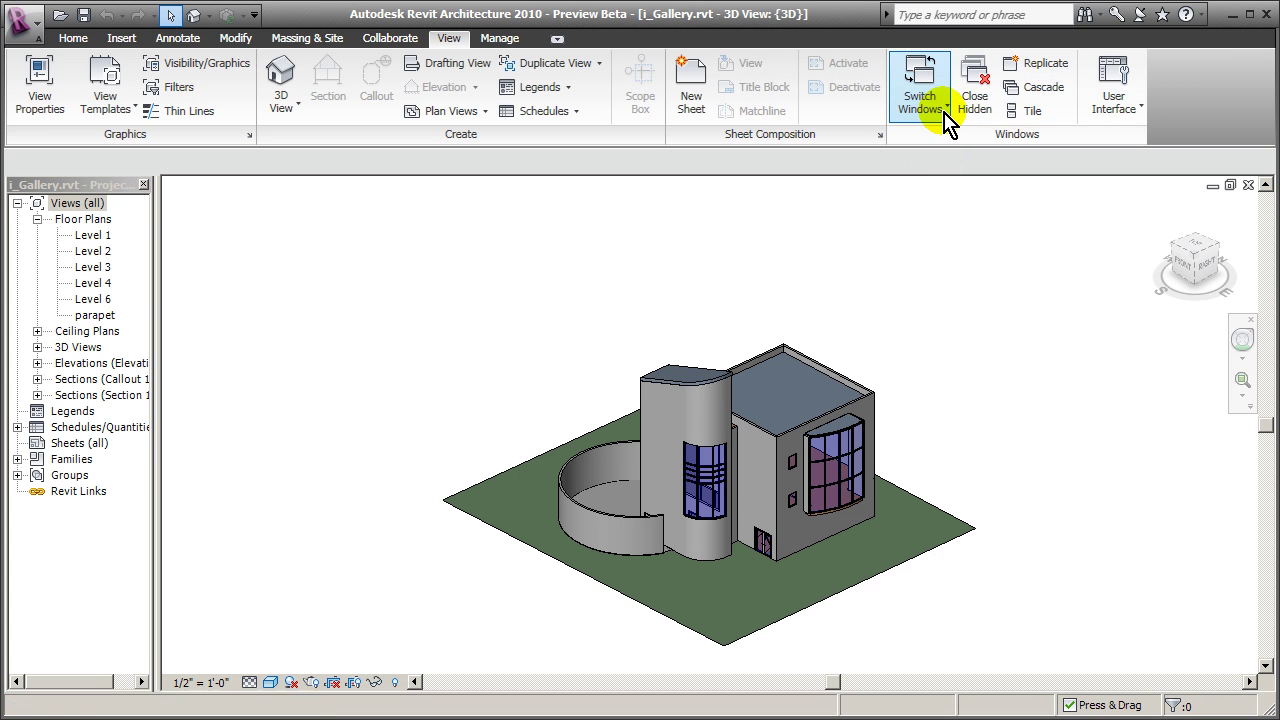
pyautogui.click(942, 121)
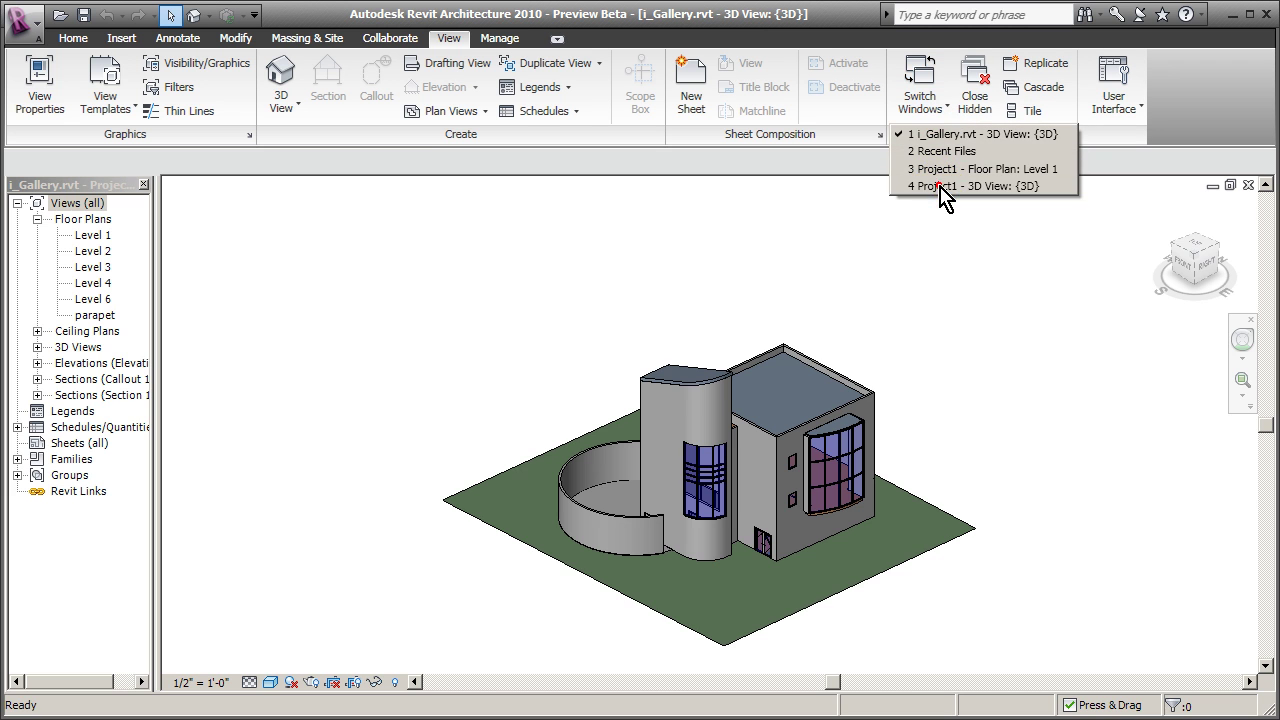
pyautogui.click(935, 187)
pyautogui.click(950, 120)
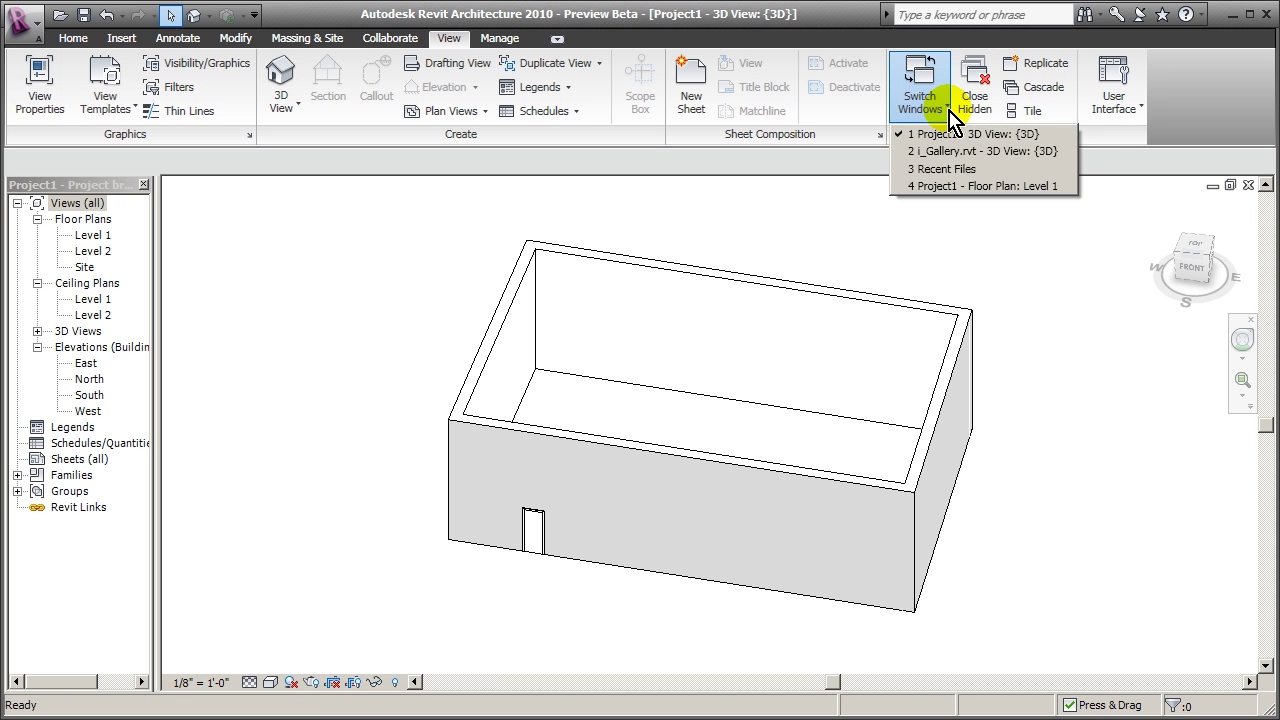
pyautogui.click(945, 169)
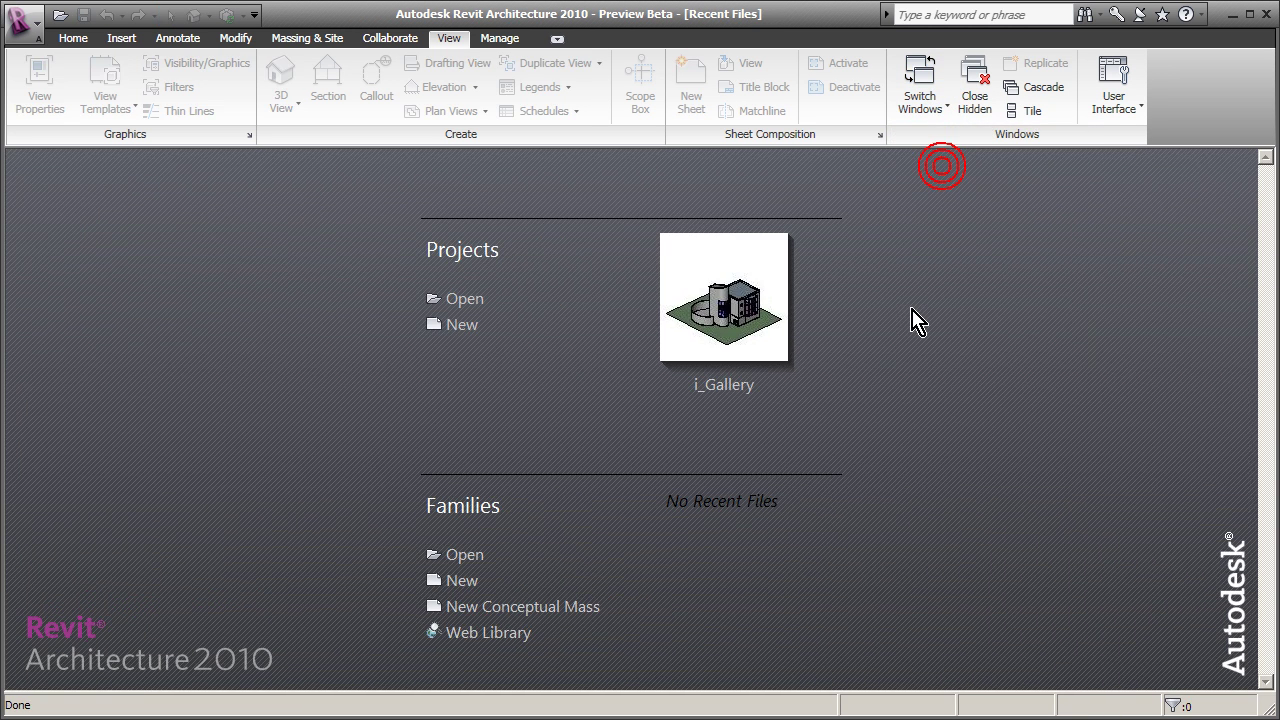